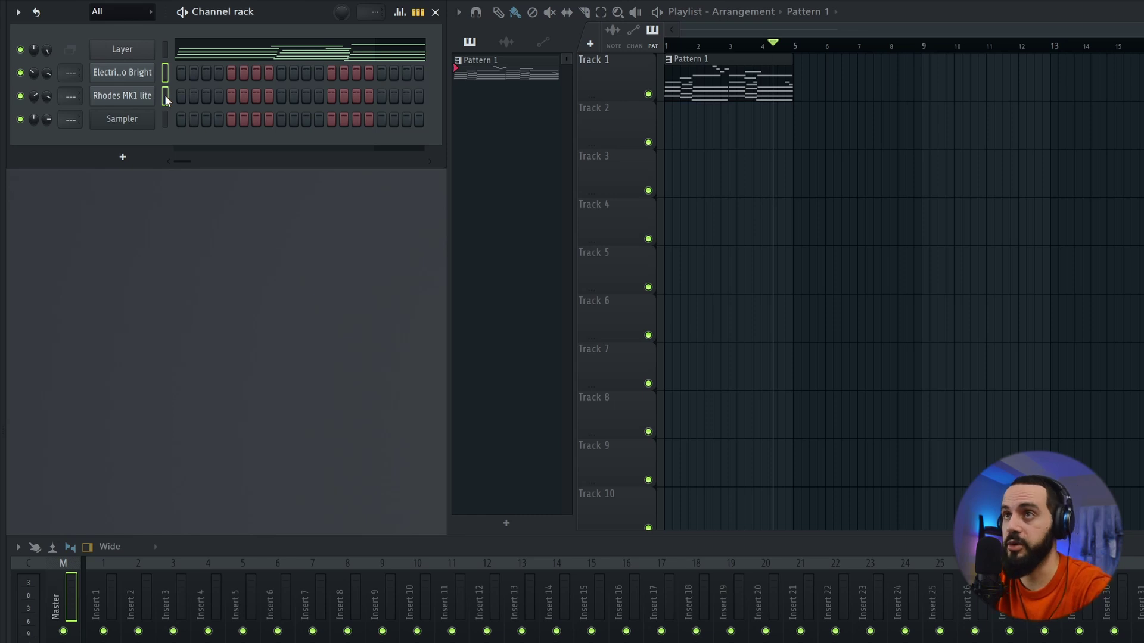
key(ctrl+l)
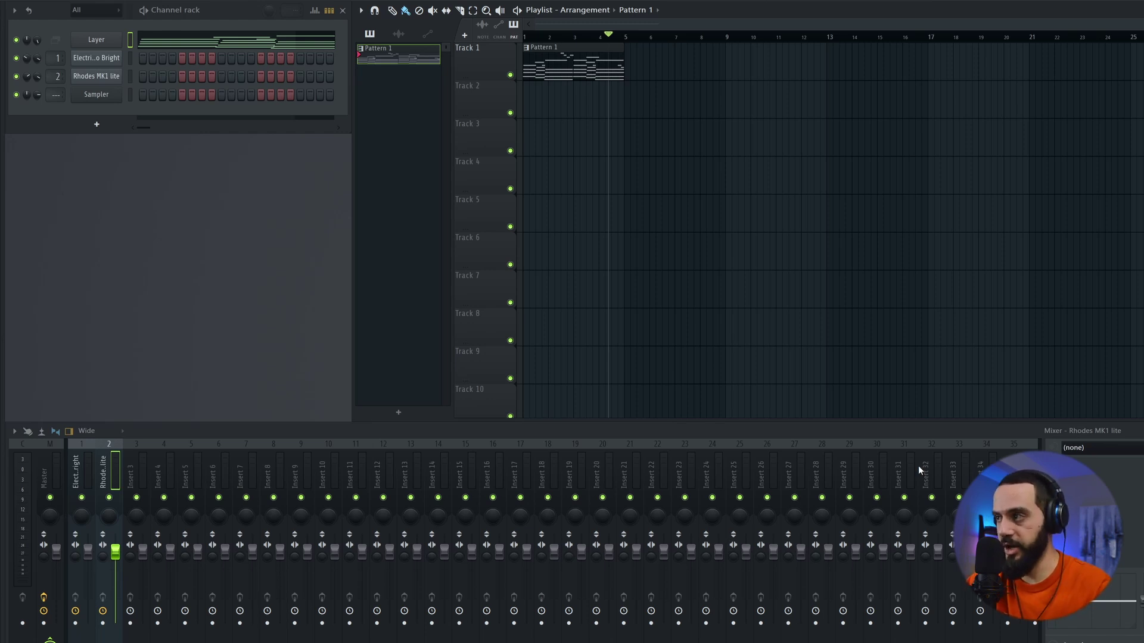
Dock insert 30 on the left beside Master and name it E-Piano Bus
click(881, 474)
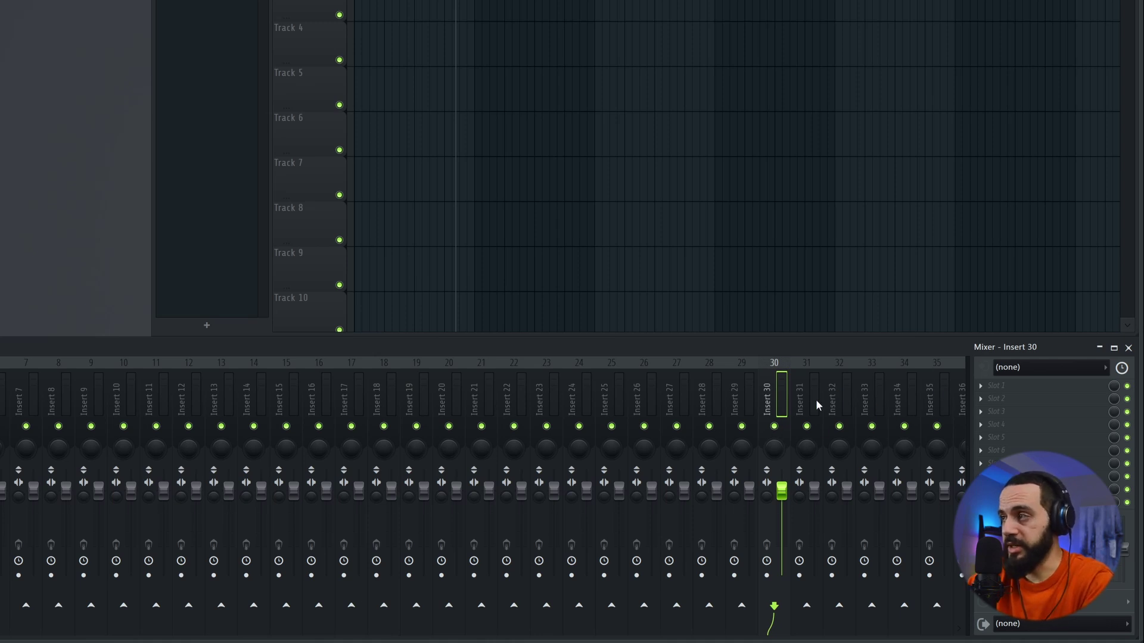
right_click(779, 405)
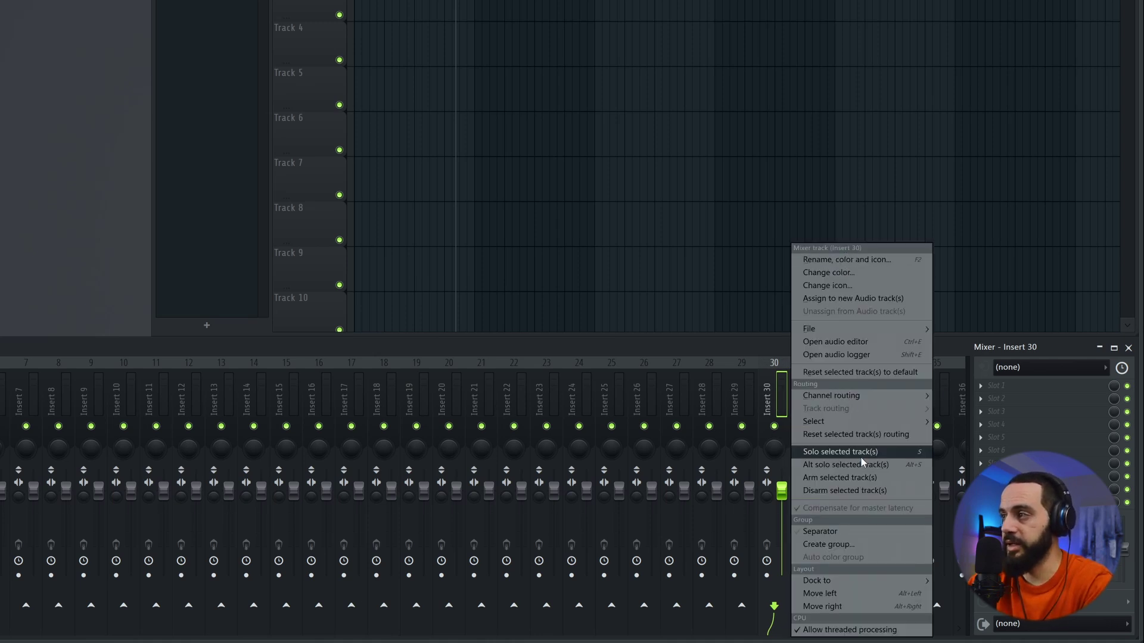
mouse_move(881, 583)
click(952, 581)
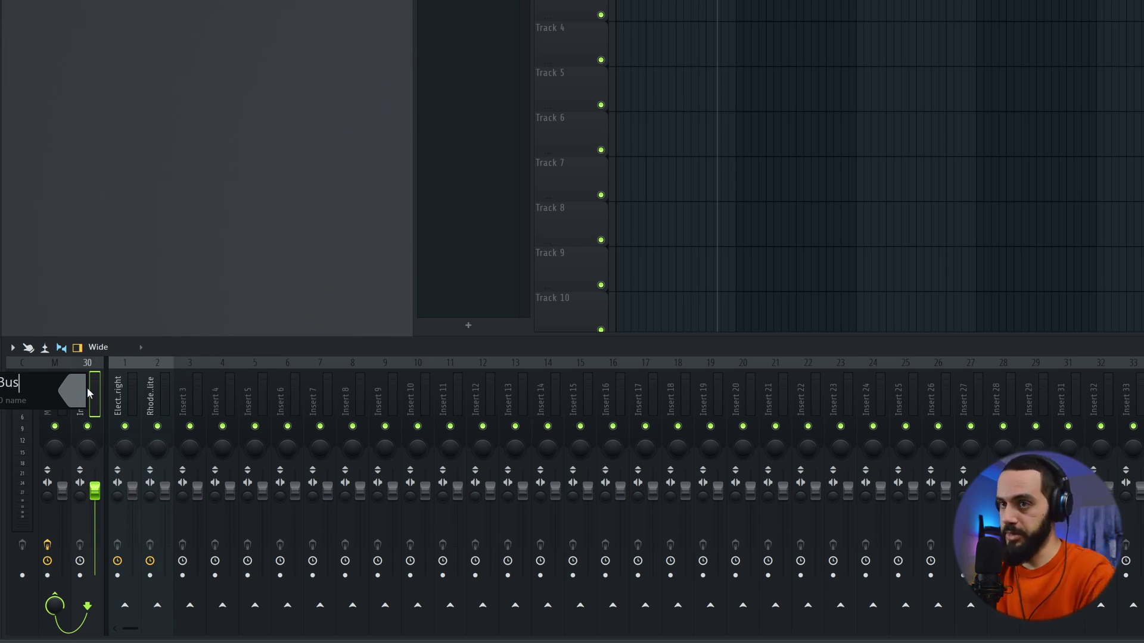
key(Return)
Route e-piano inserts 1 and 2 into the E-Piano Bus and lower its fader slightly
click(116, 407)
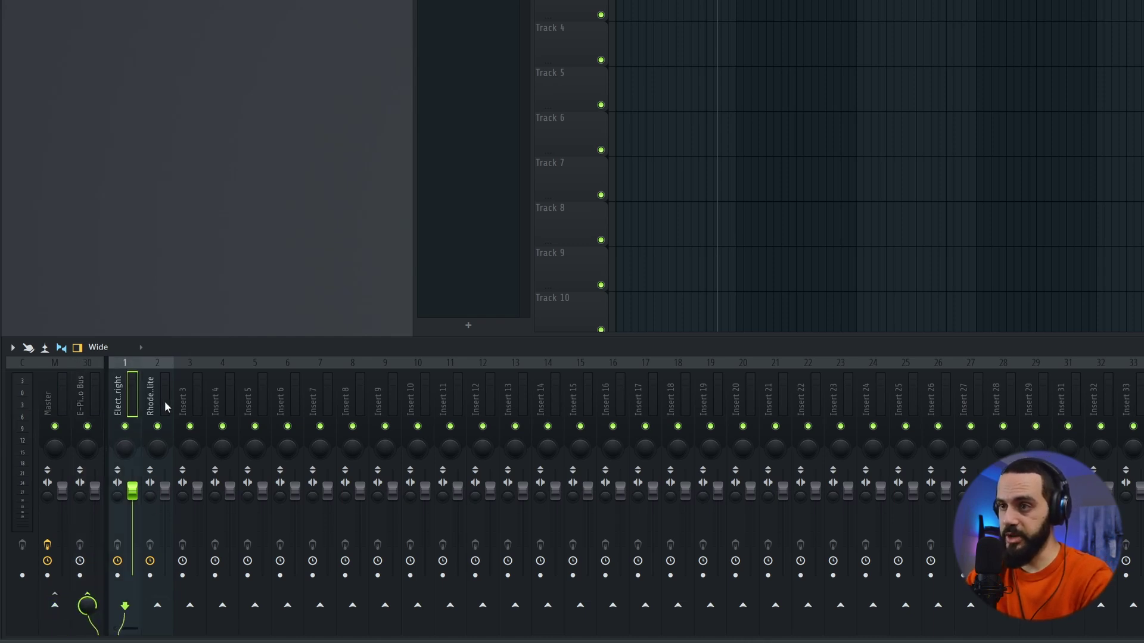
click(156, 613)
click(58, 596)
click(157, 398)
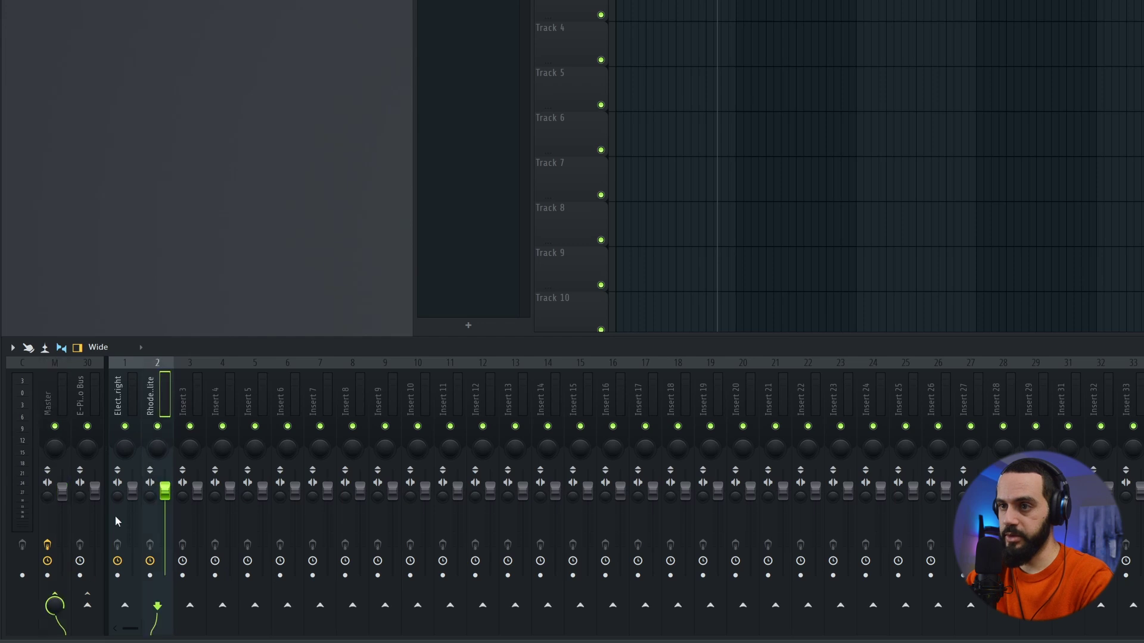
click(87, 605)
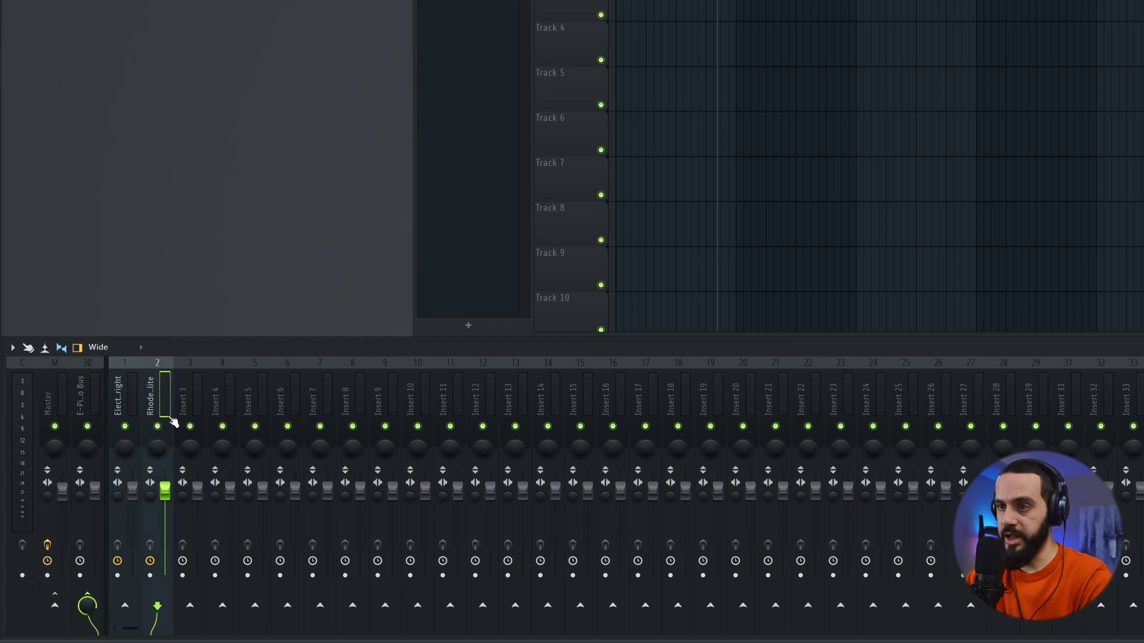
click(130, 404)
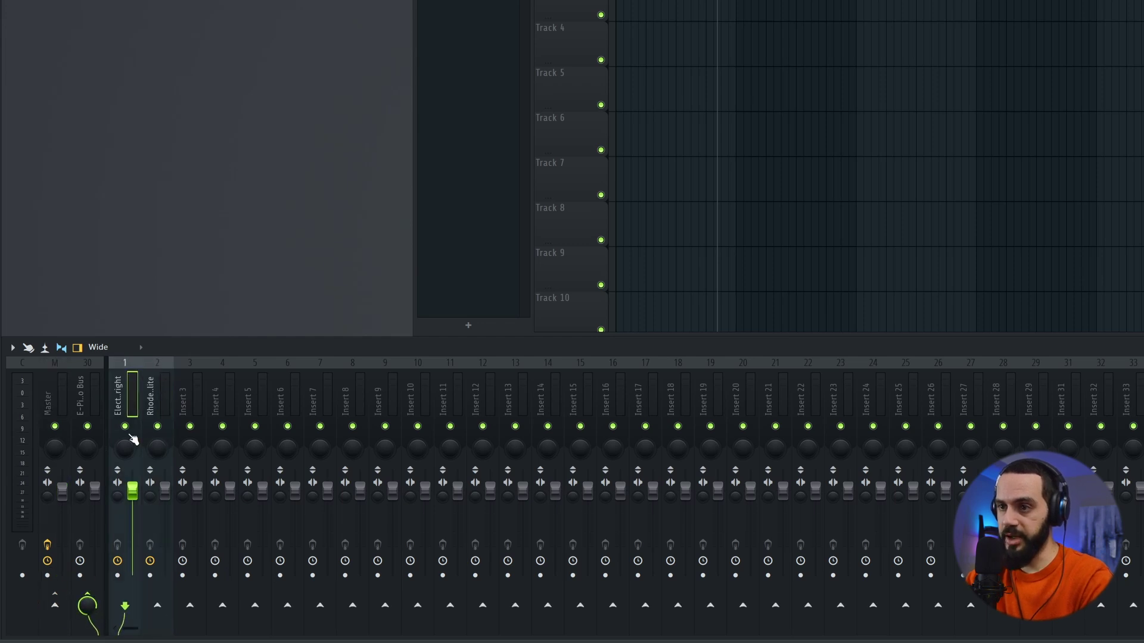
click(94, 406)
drag(101, 499, 101, 504)
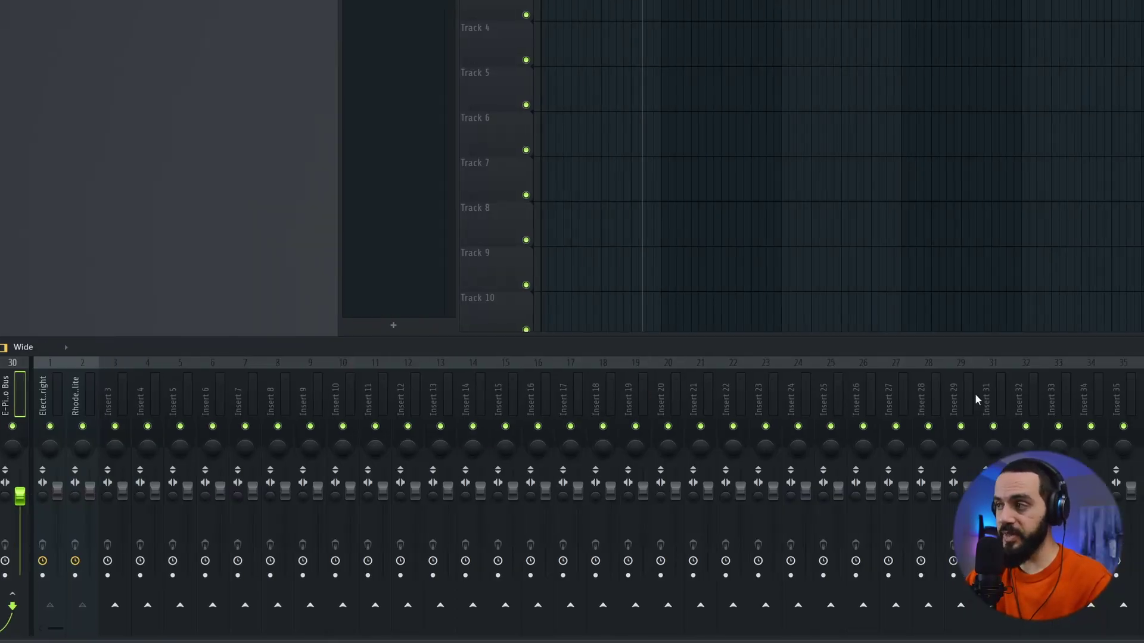
Dock insert 35 on the left beside the E-Piano Bus and name it Reverb Send
click(938, 396)
right_click(940, 396)
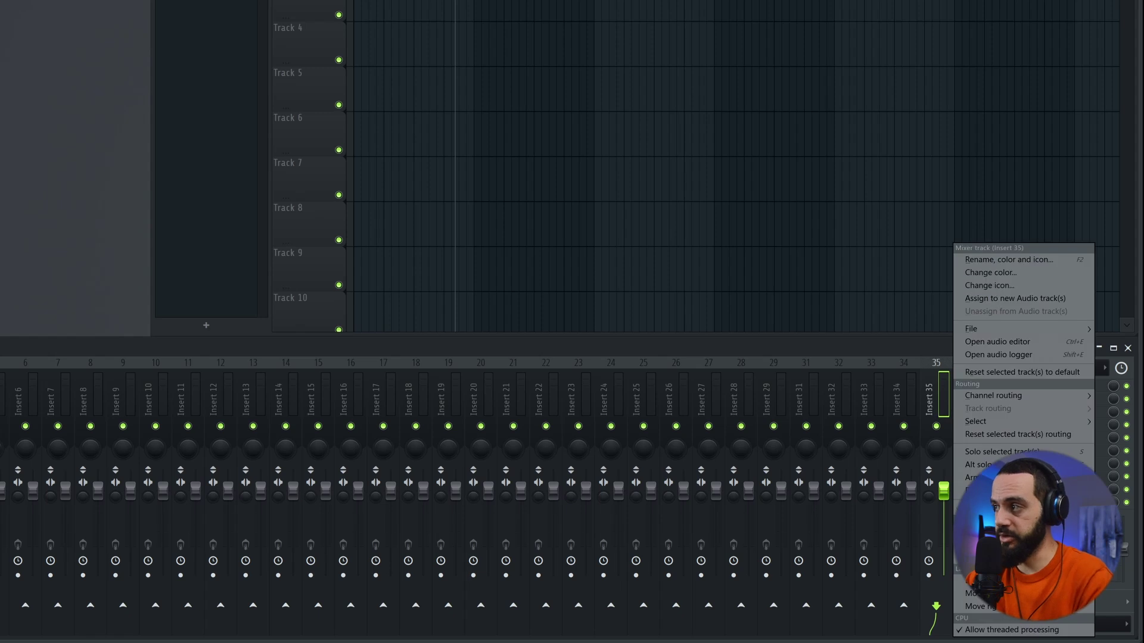
mouse_move(968, 593)
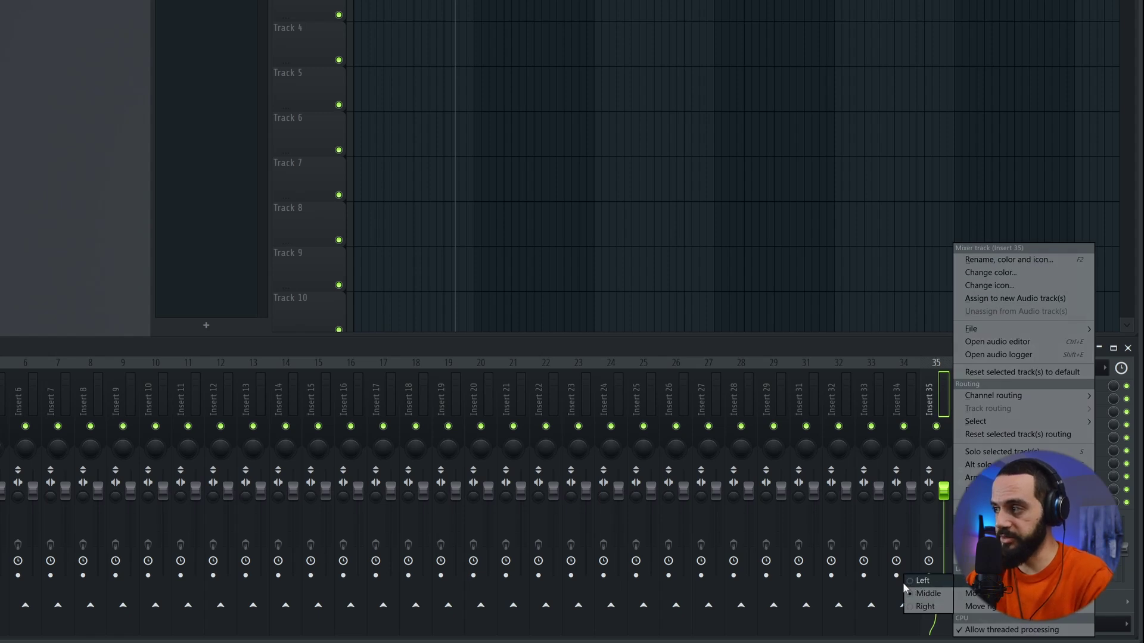
click(935, 581)
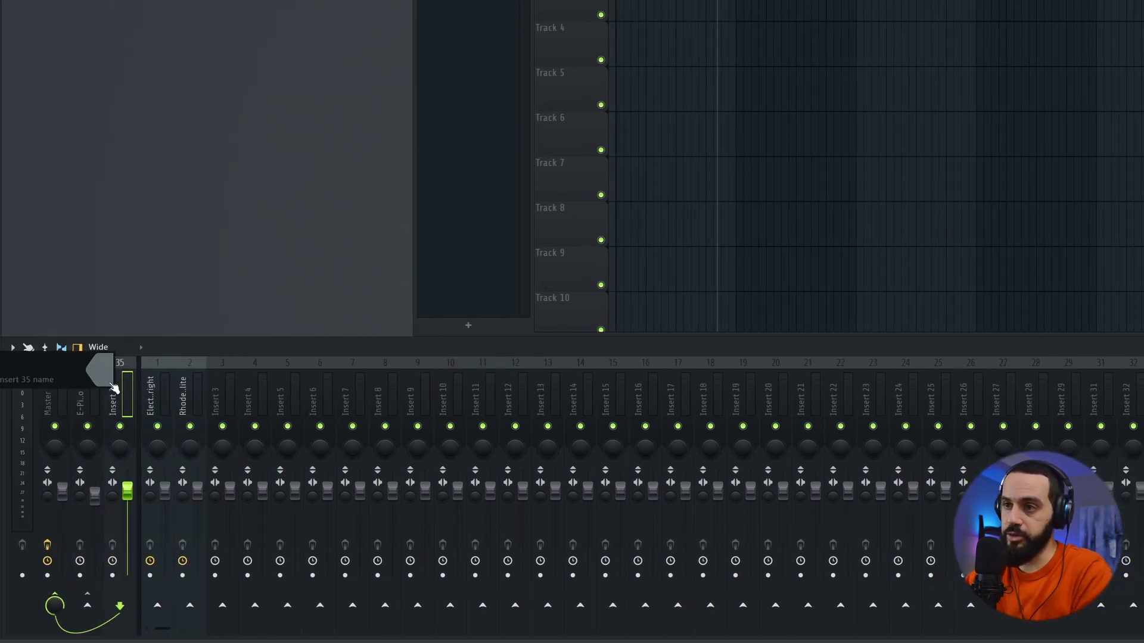
text(Reverb S)
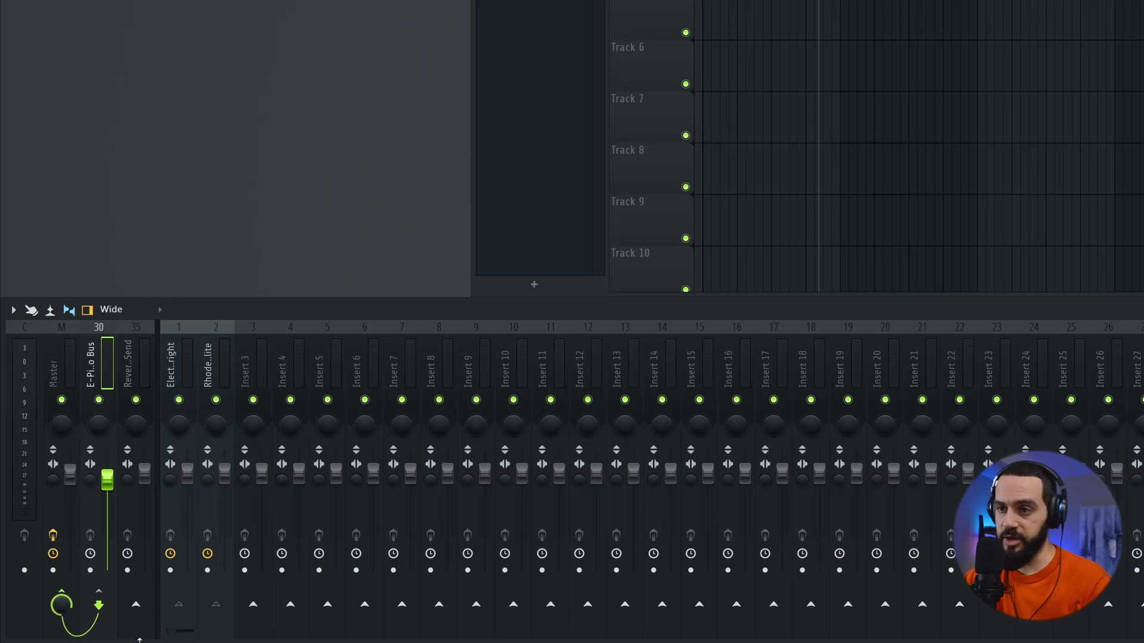
Send the E-Piano Bus into Reverb Send and load LuxeVerb on the Reverb Send track
click(136, 605)
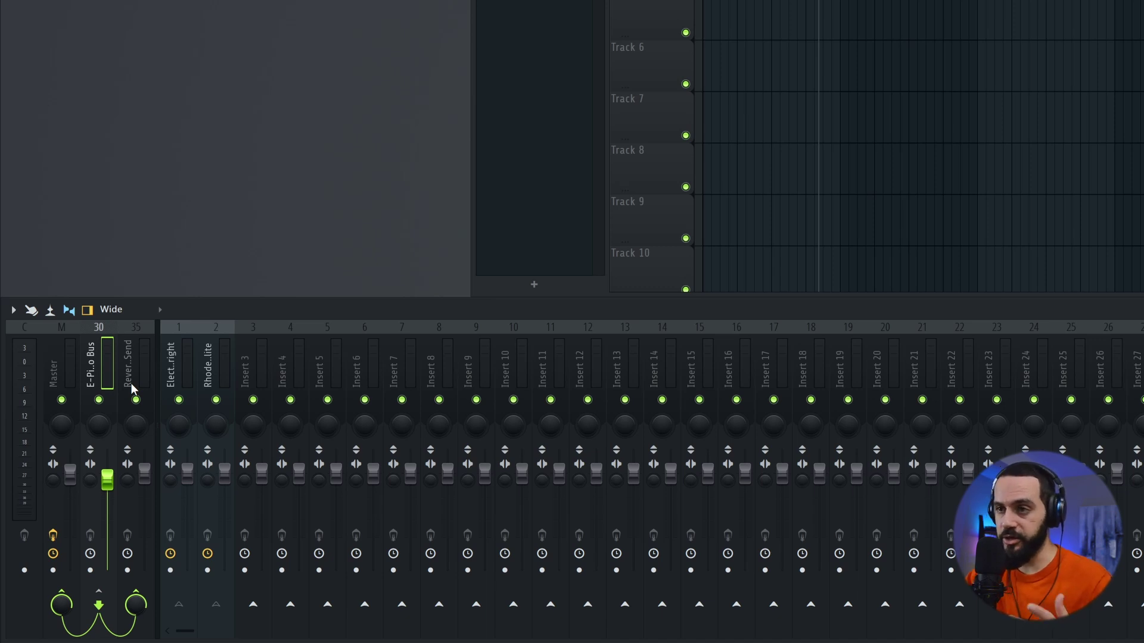
click(143, 373)
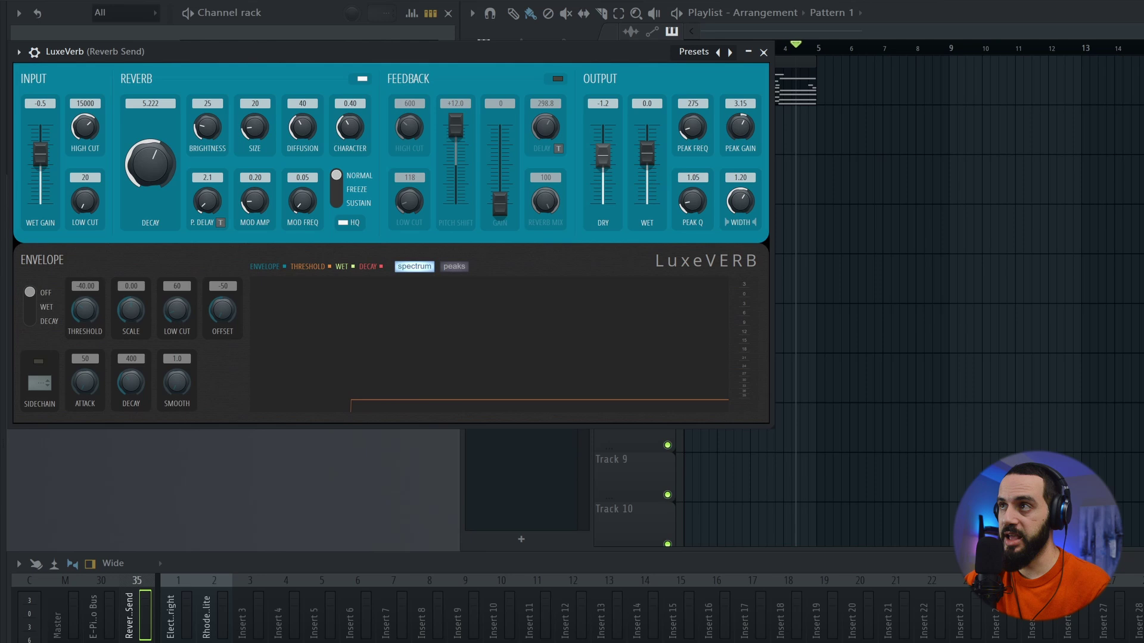
Set LuxeVerb DRY to -60.0, lower the Reverb Send fader, and trim decay to 5.163
drag(461, 124, 461, 154)
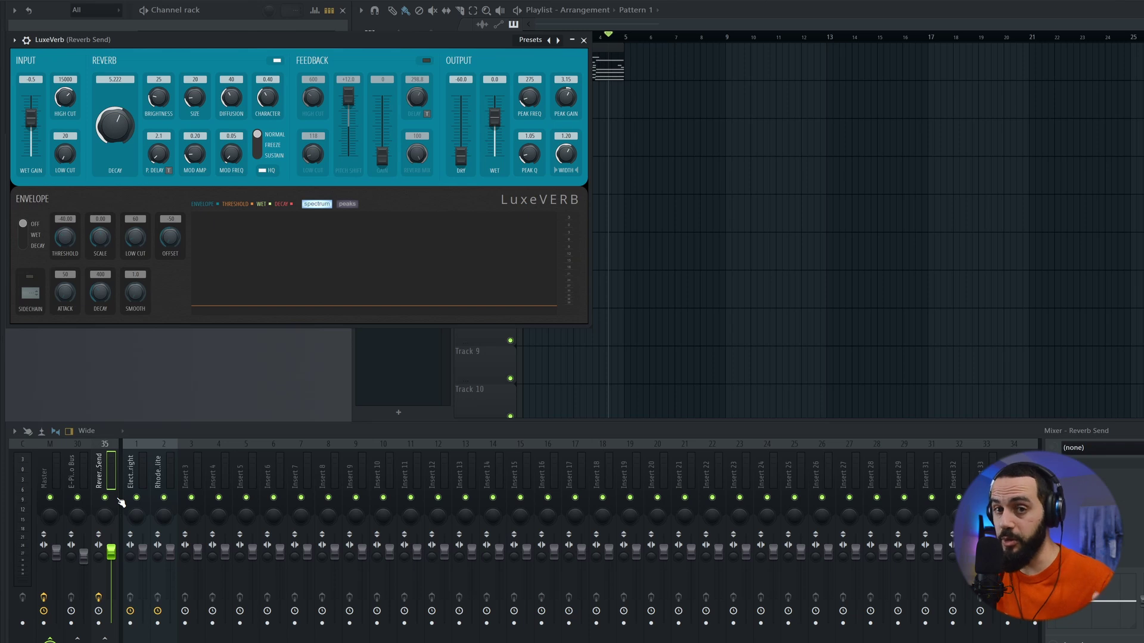
mouse_move(110, 552)
mouse_down()
mouse_move(111, 585)
mouse_move(110, 573)
mouse_up()
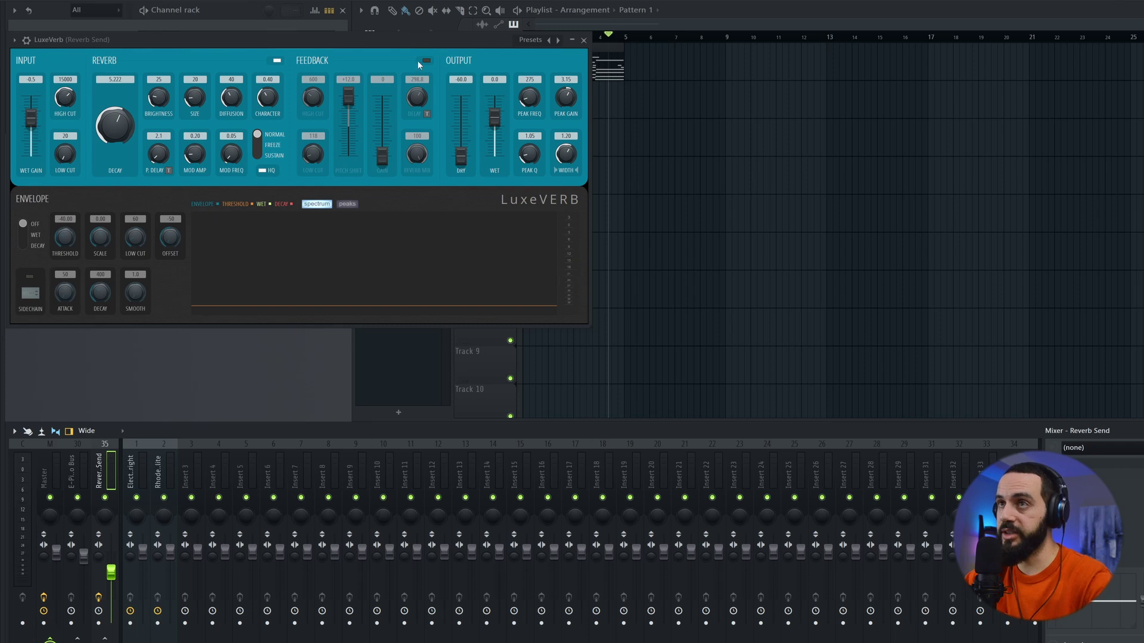
key(space)
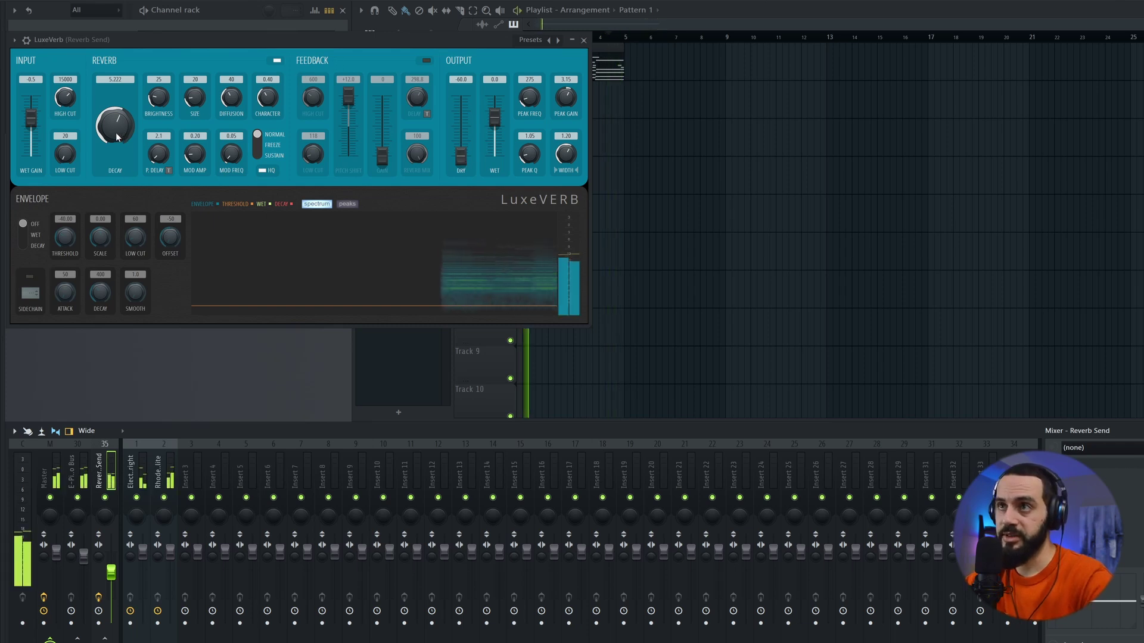
drag(125, 145, 125, 148)
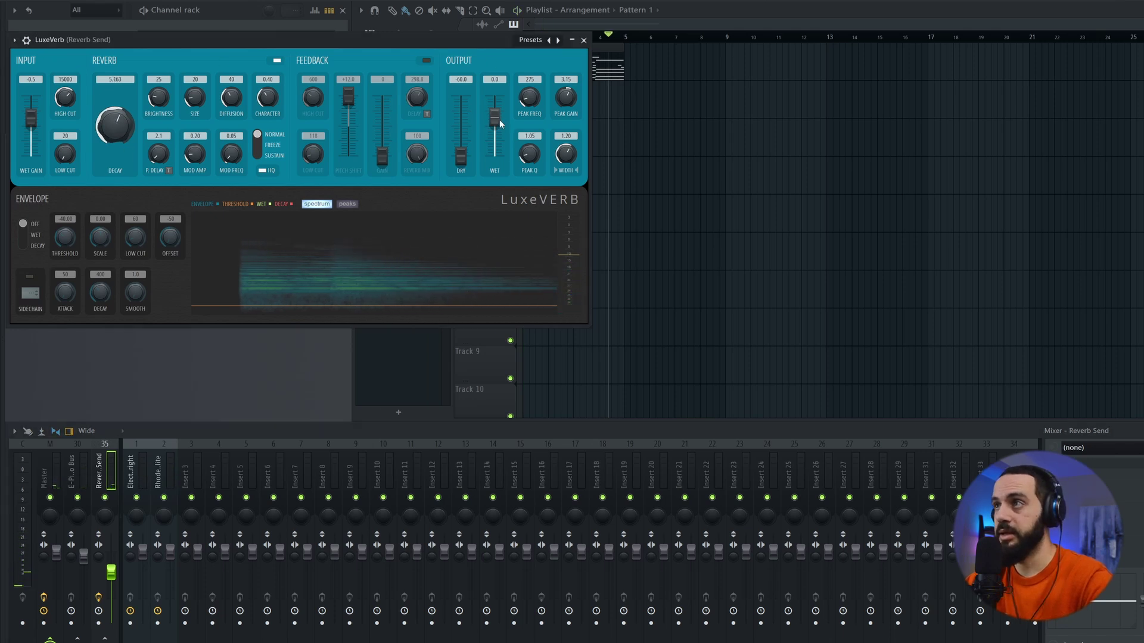
Enable LuxeVerb feedback with gain 31, lower the Reverb Send fader, and cut decay to 2.999
click(426, 60)
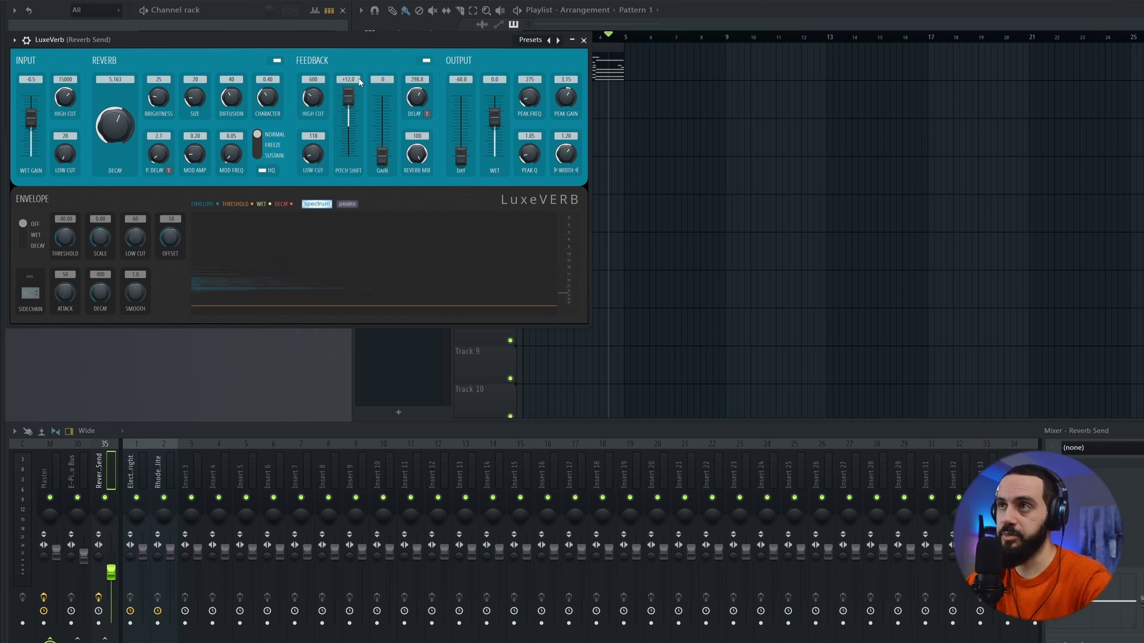
key(space)
drag(388, 156, 388, 130)
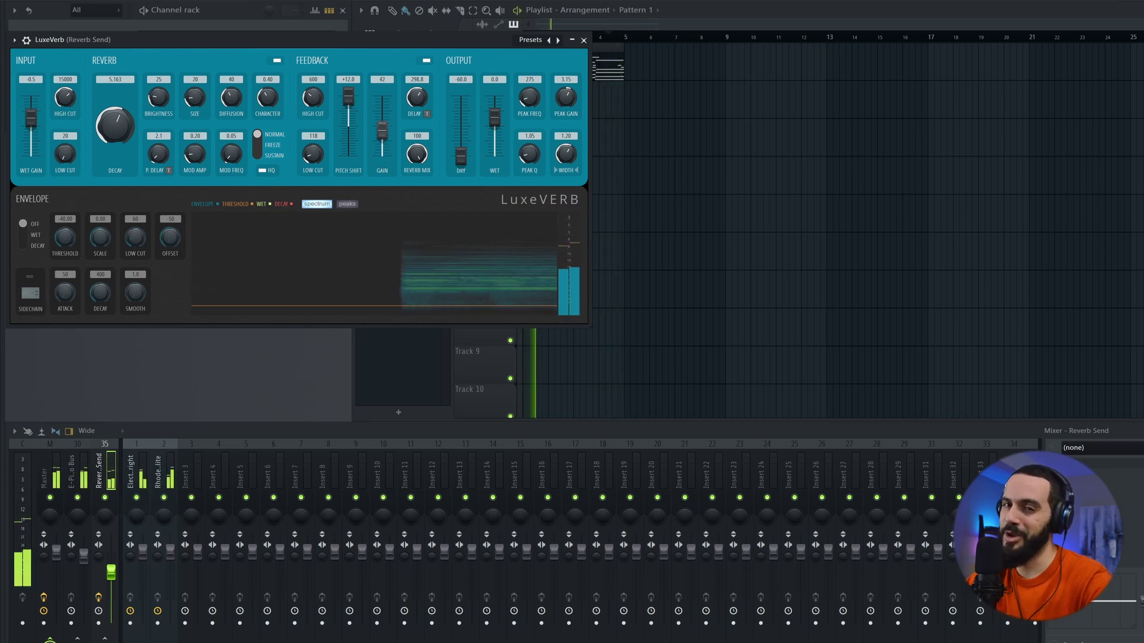
drag(382, 130, 382, 140)
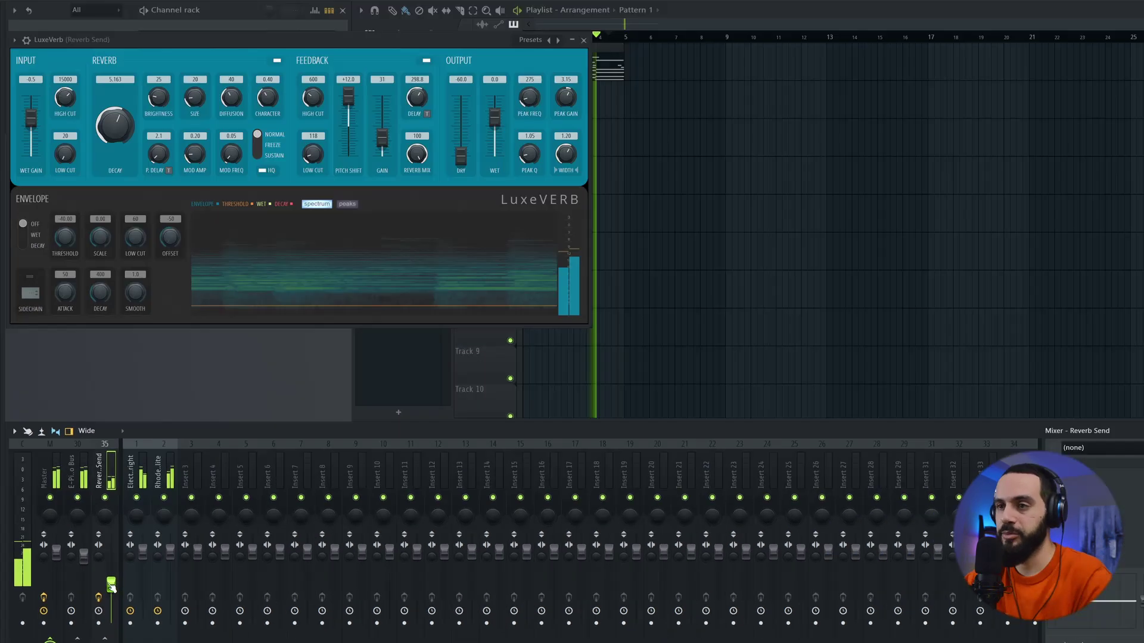
drag(111, 587, 111, 592)
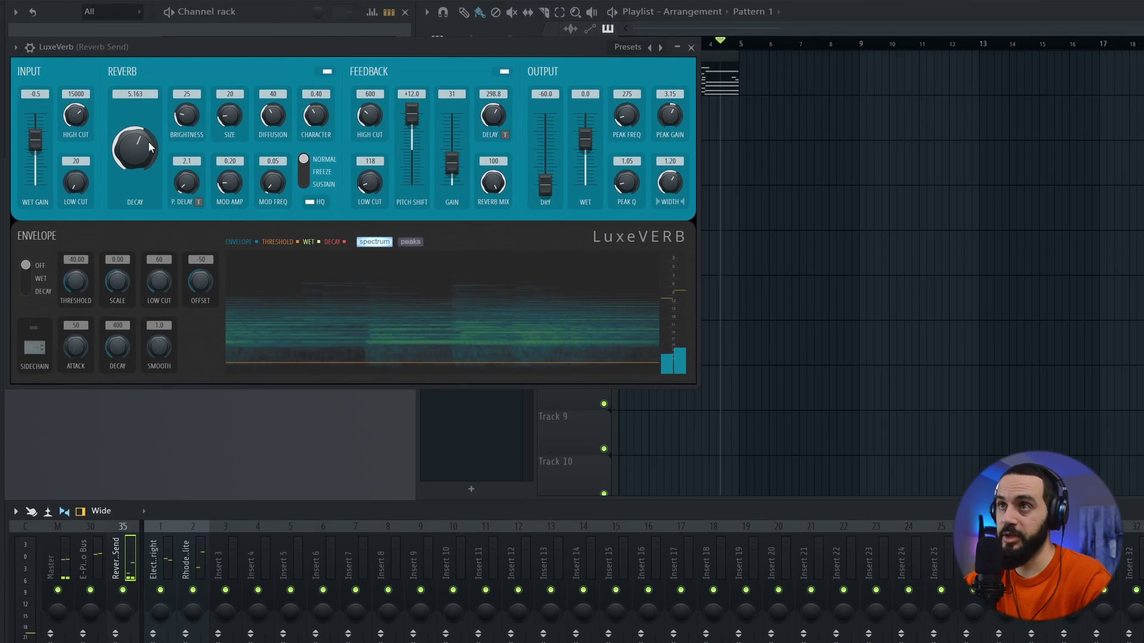
drag(115, 126, 115, 140)
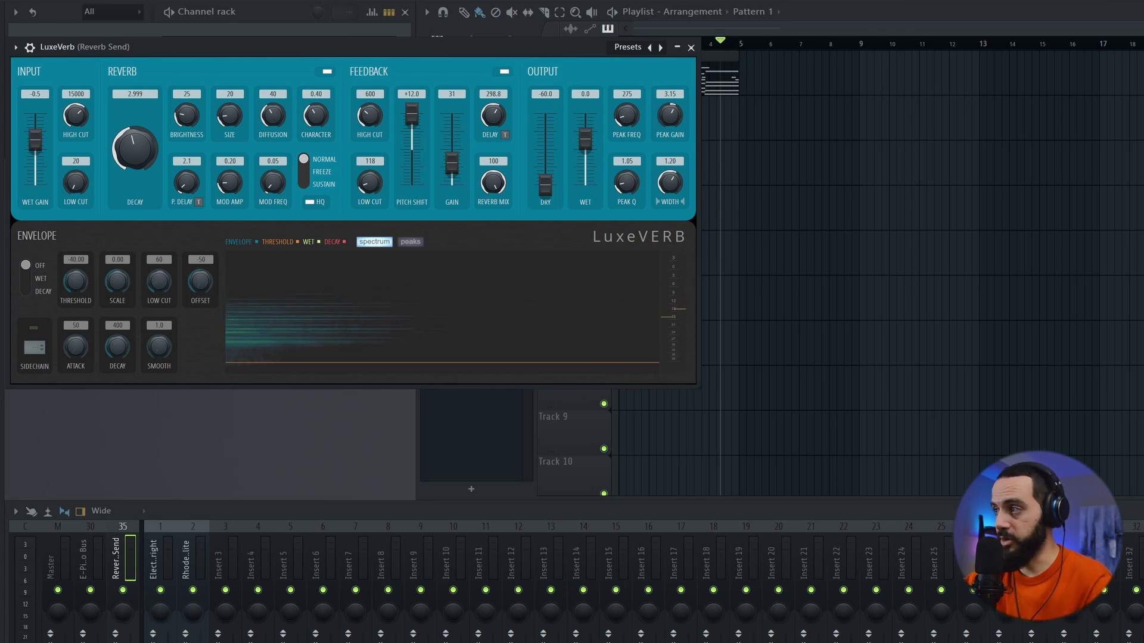
Bring up the Vinyl effect on insert 33 and select the E-Piano Bus track
key(alt+Tab)
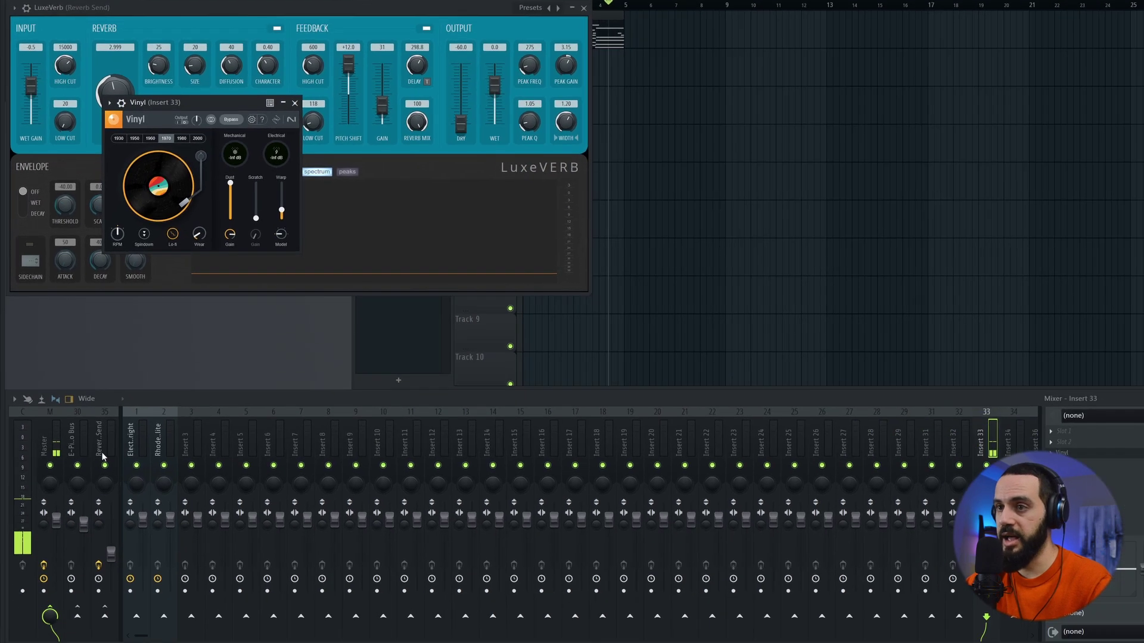
click(98, 565)
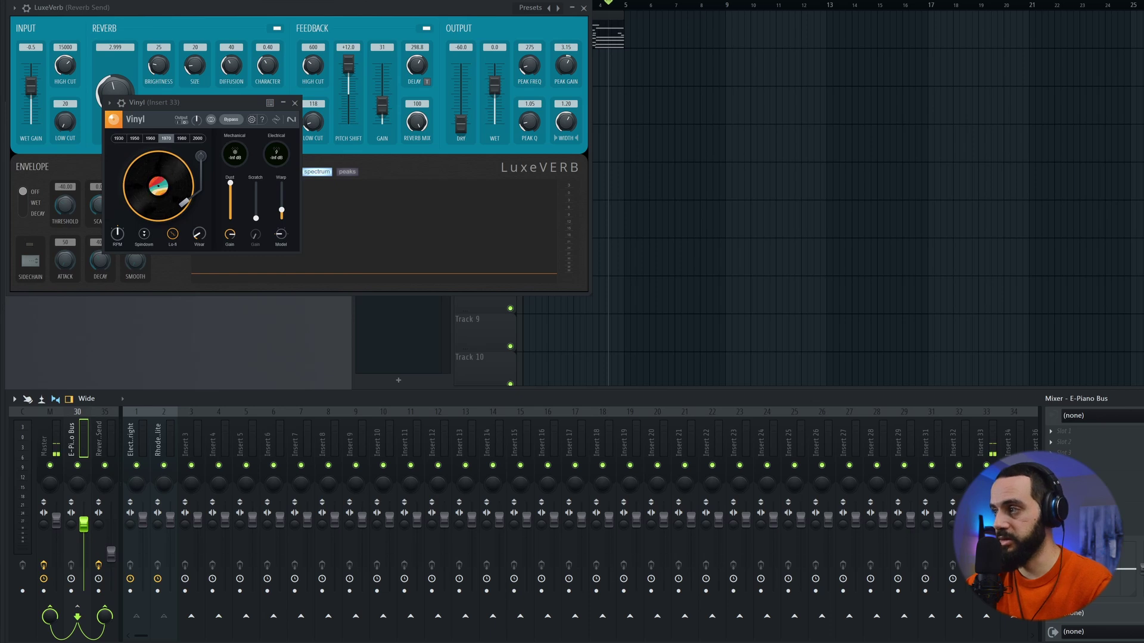
Dock insert 33 on the left beside the e-piano bus and rename it Bitcrush Send
right_click(997, 451)
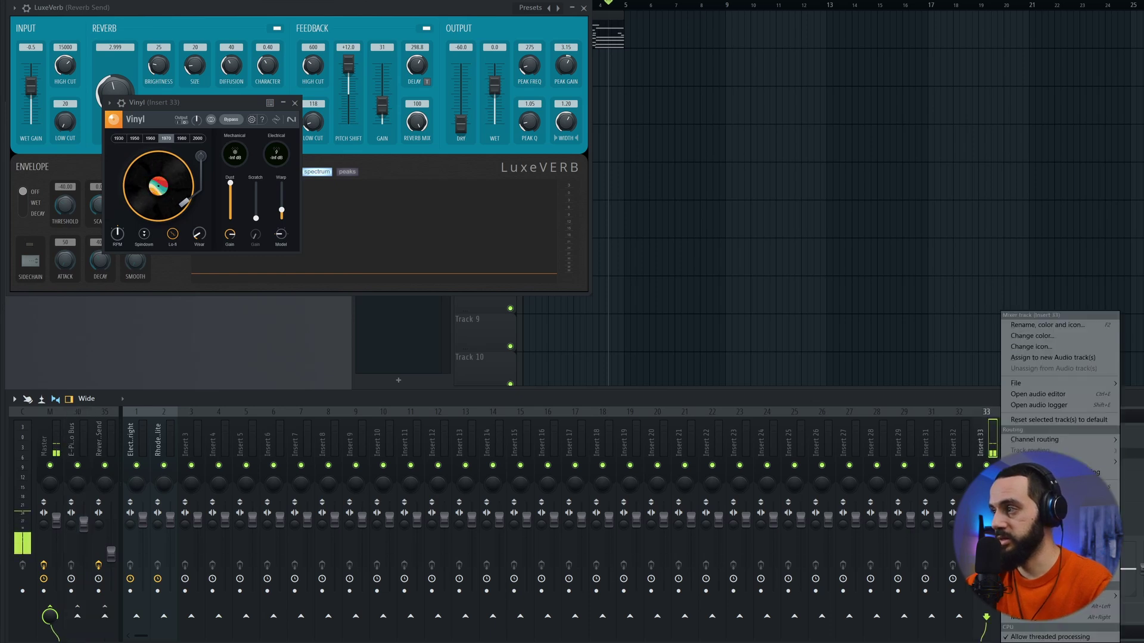
click(1138, 596)
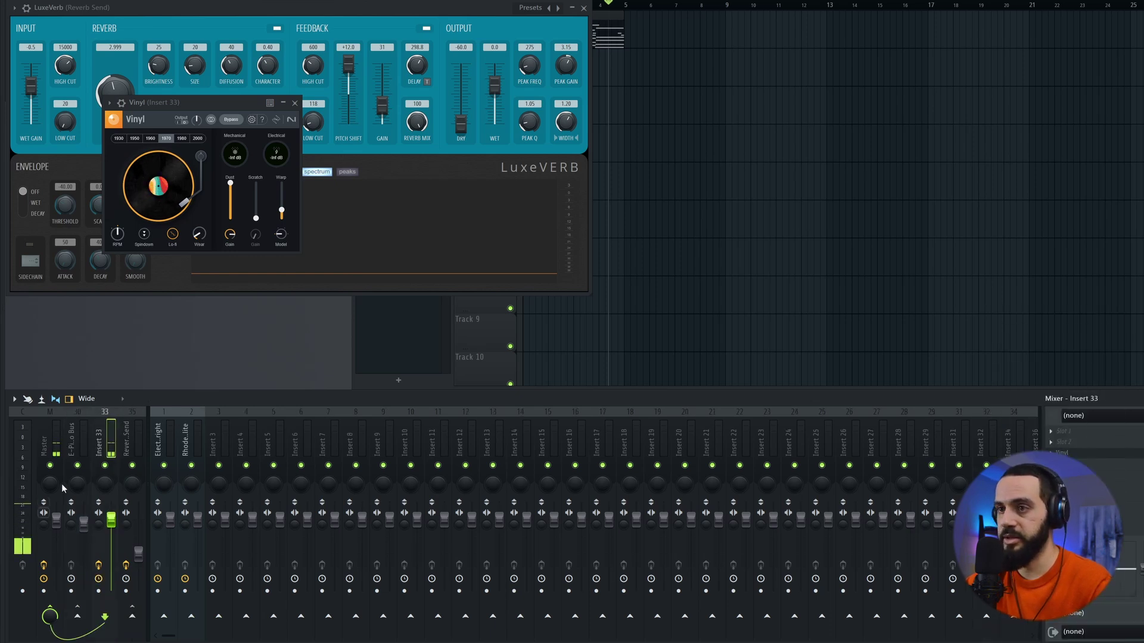
double_click(106, 455)
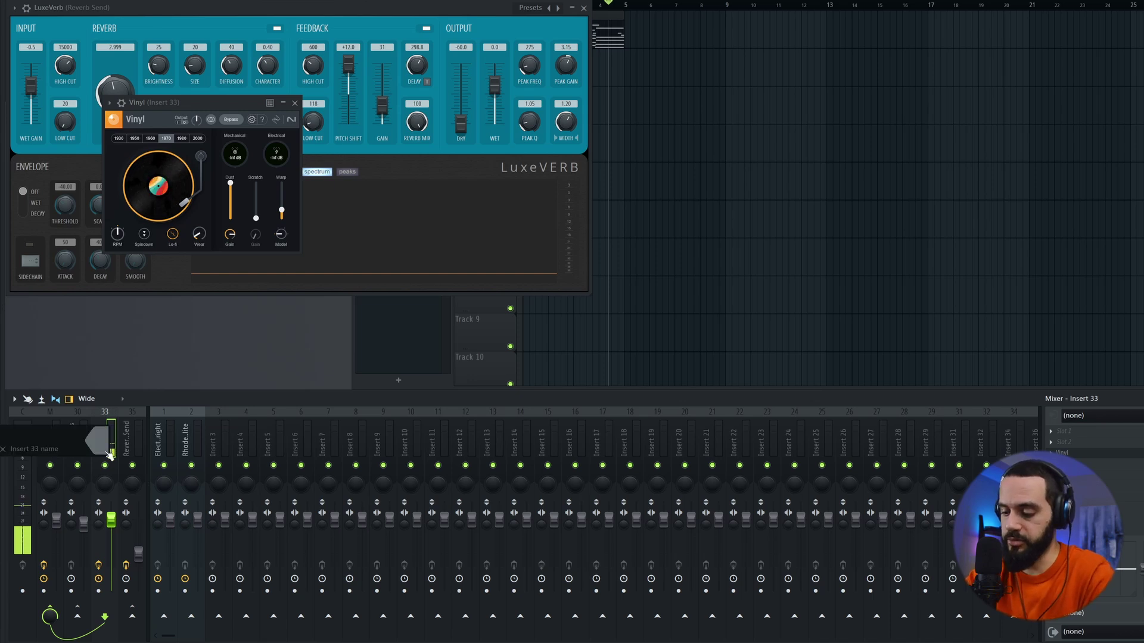
text(tcr)
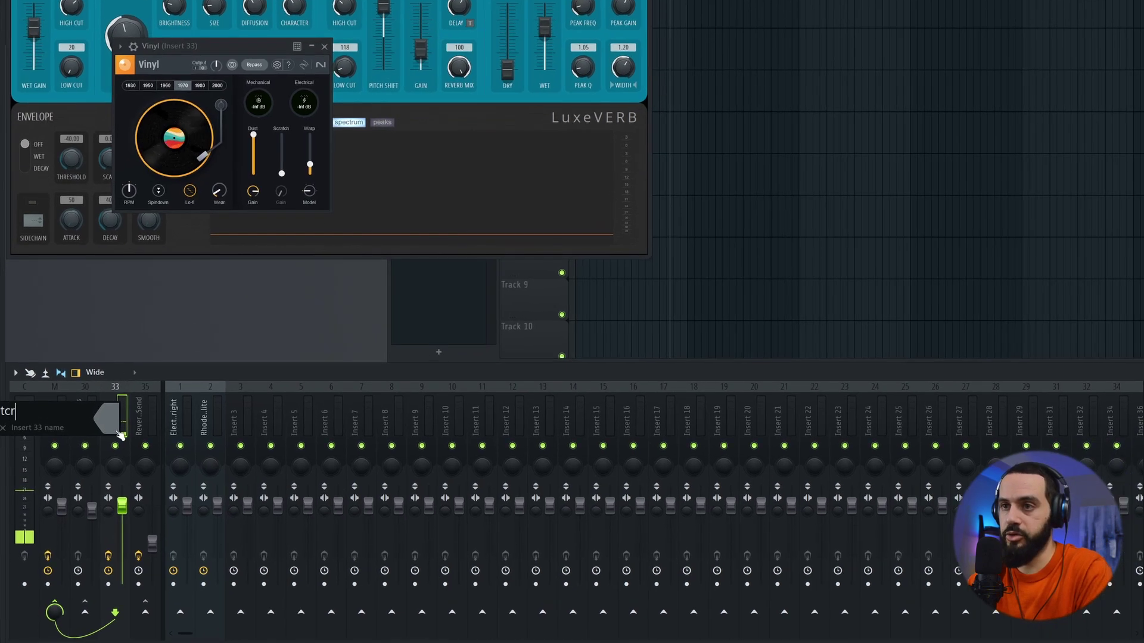
text(ush Send)
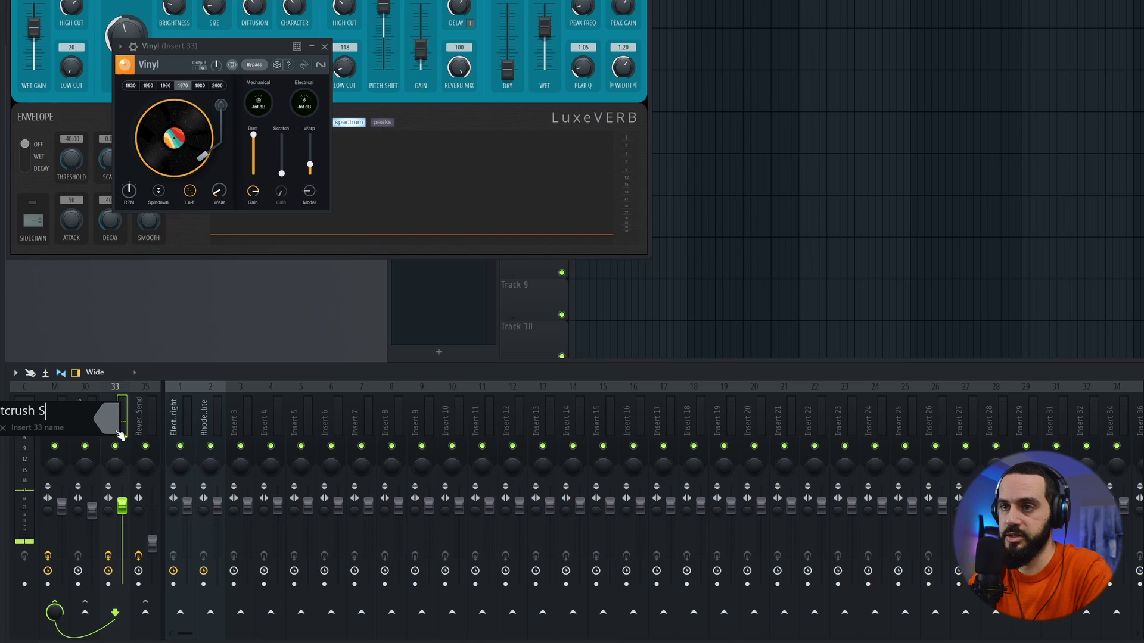
key(Return)
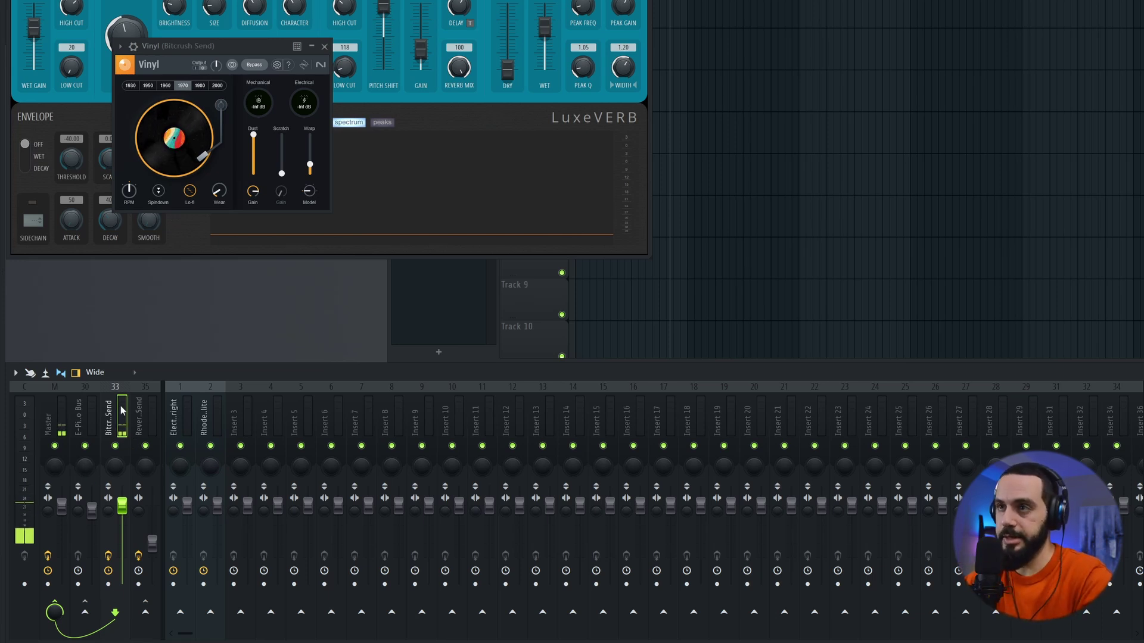
Route the E-Piano Bus into Bitcrush Send and check the send tracks' routing
click(93, 423)
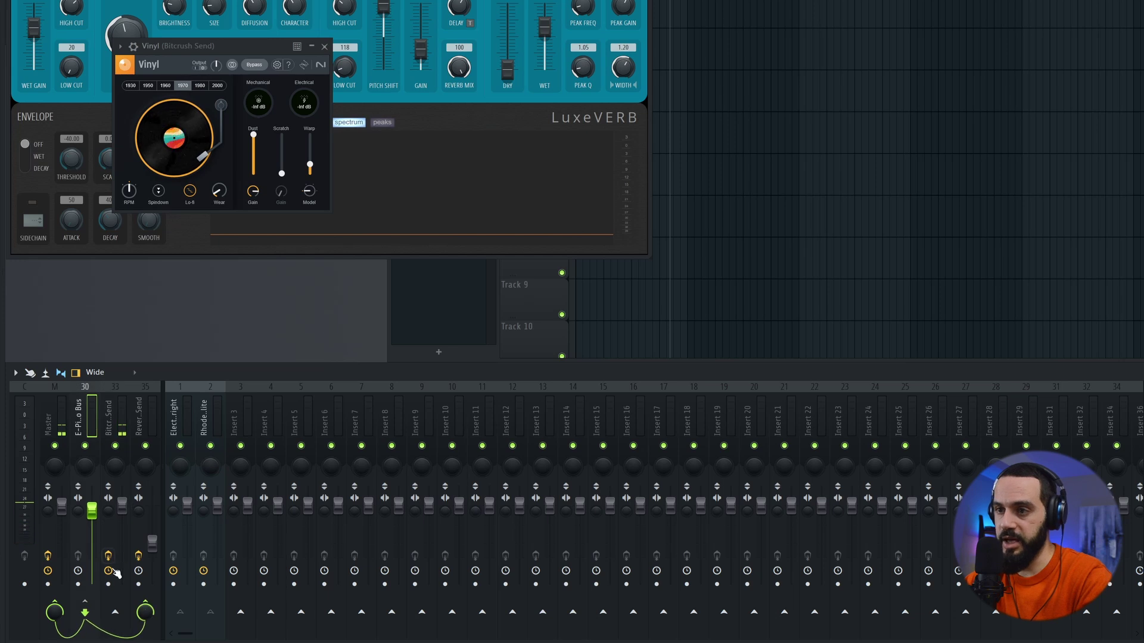
click(110, 612)
click(124, 418)
click(156, 429)
click(119, 423)
click(97, 421)
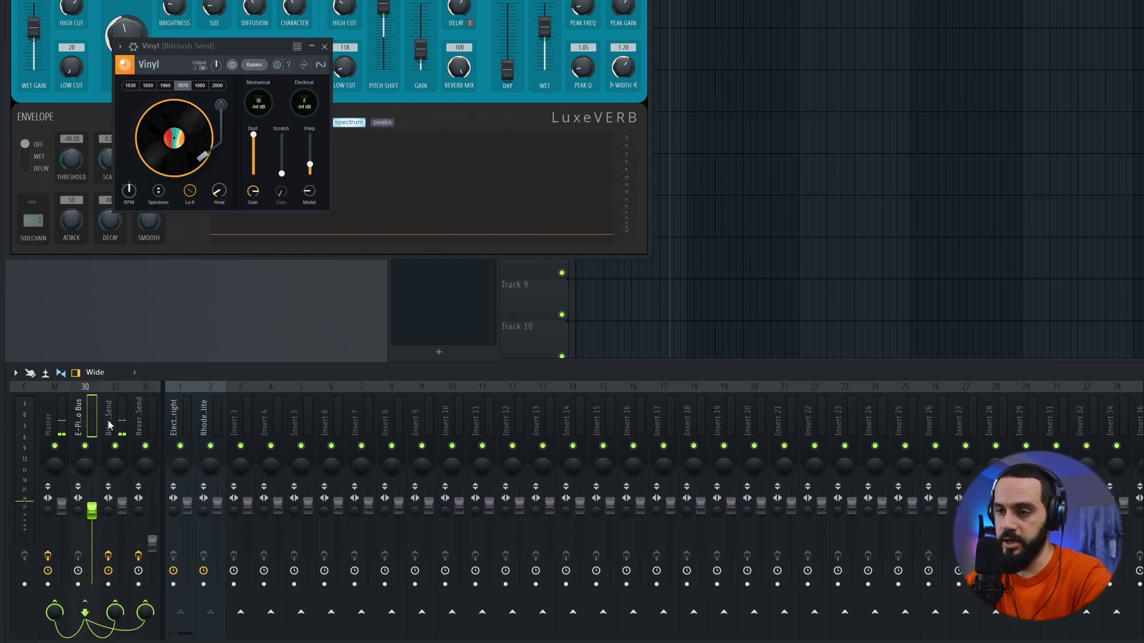
click(118, 426)
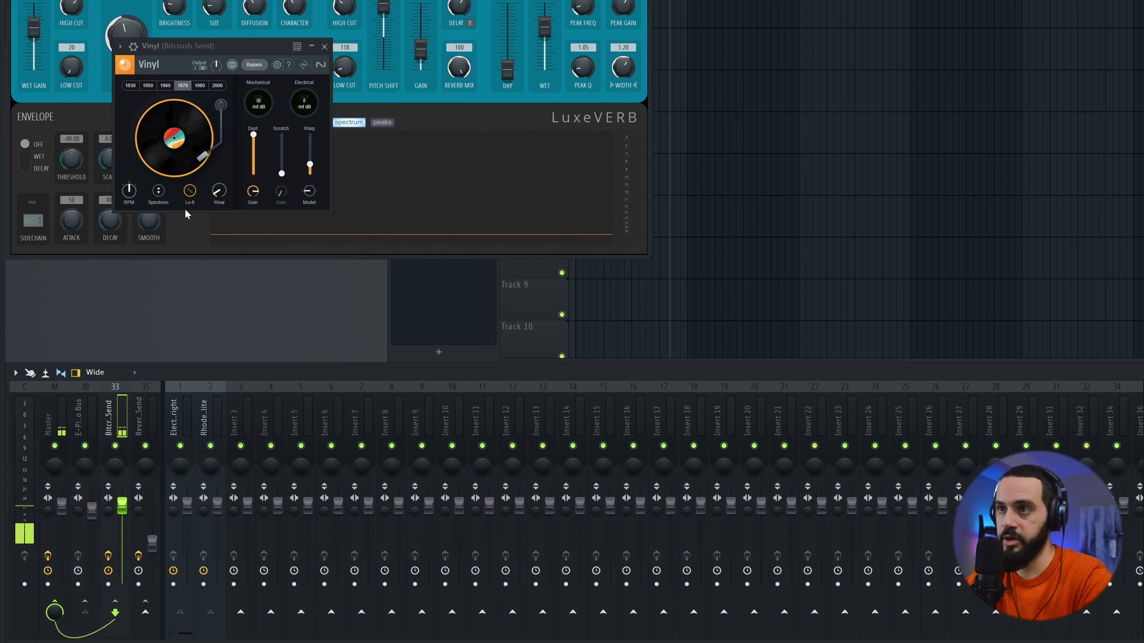
Audition the Bitcrush Send, turning down Vinyl's dust and setting the send's fader lower
key(space)
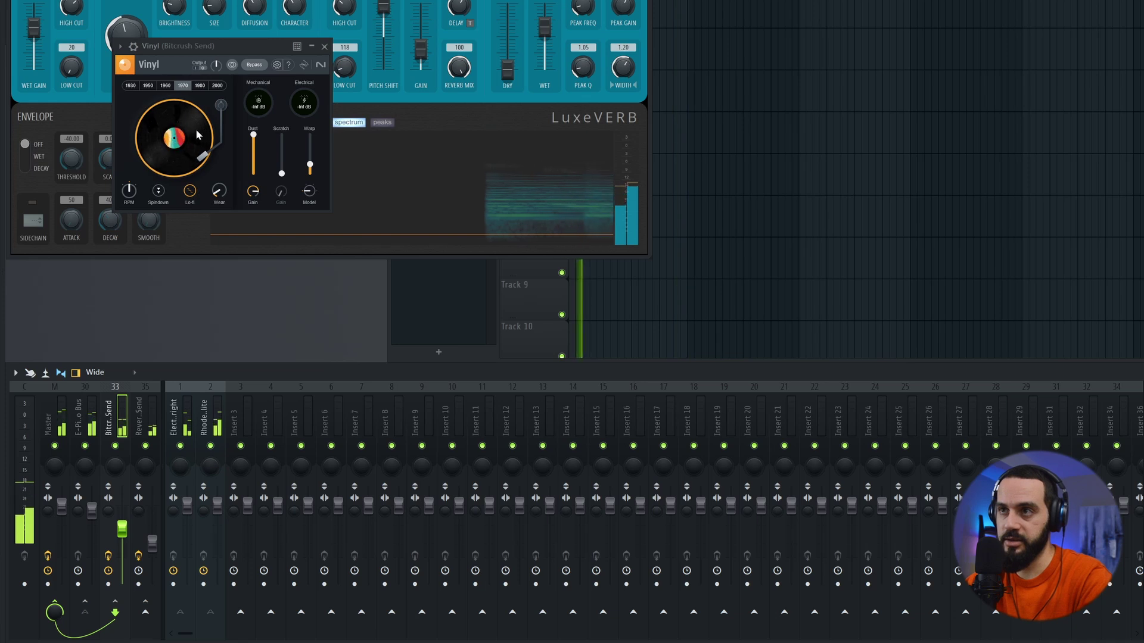
click(92, 427)
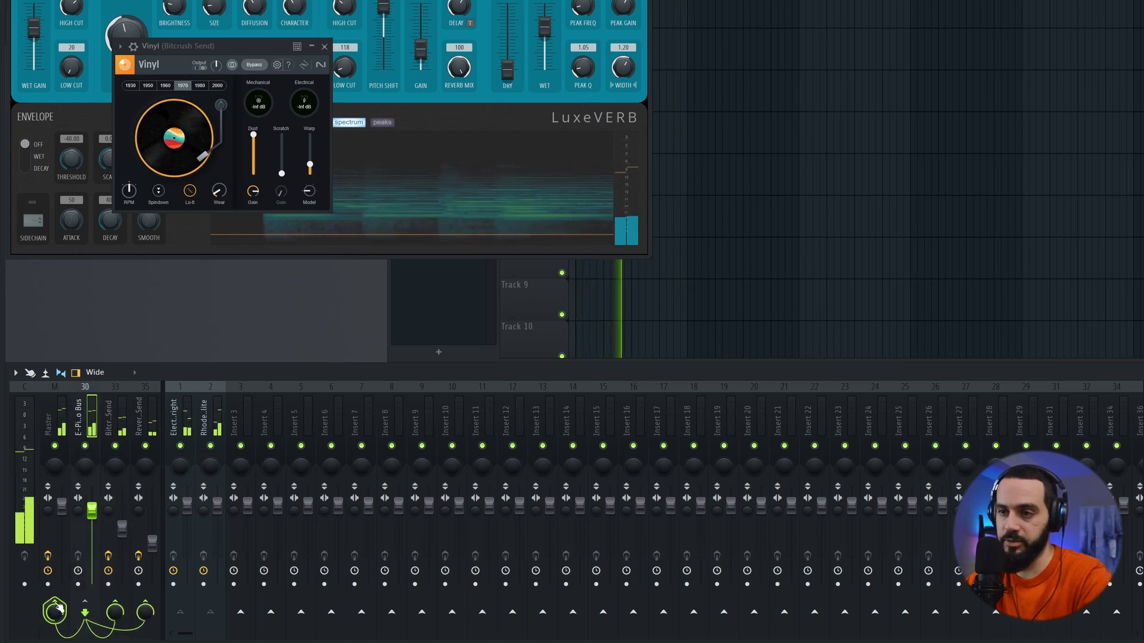
click(57, 609)
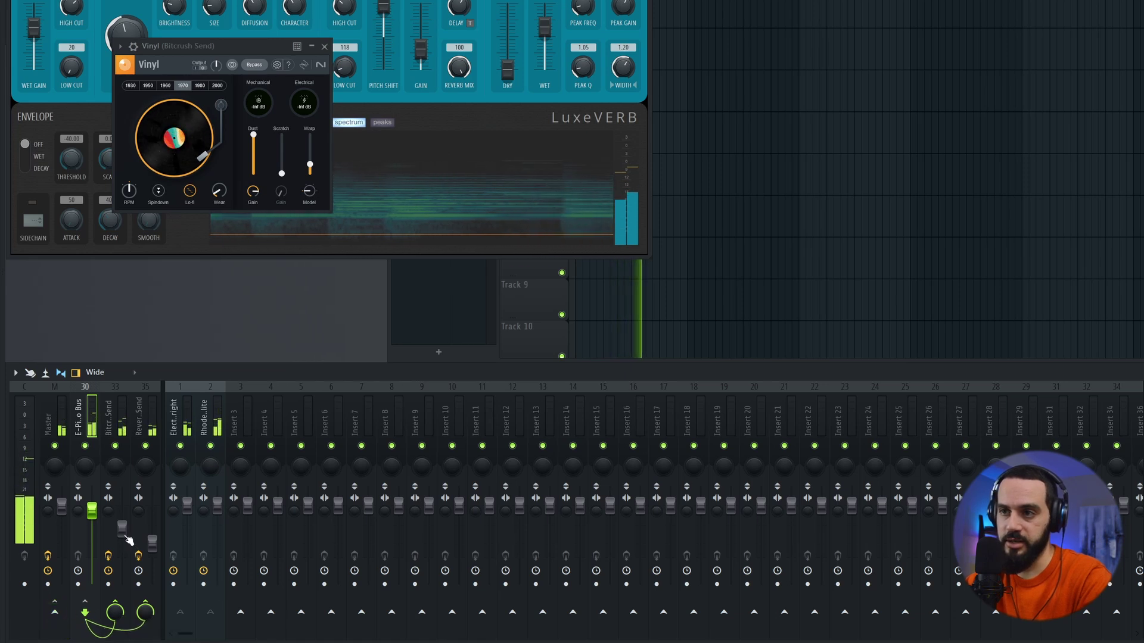
drag(122, 528, 122, 516)
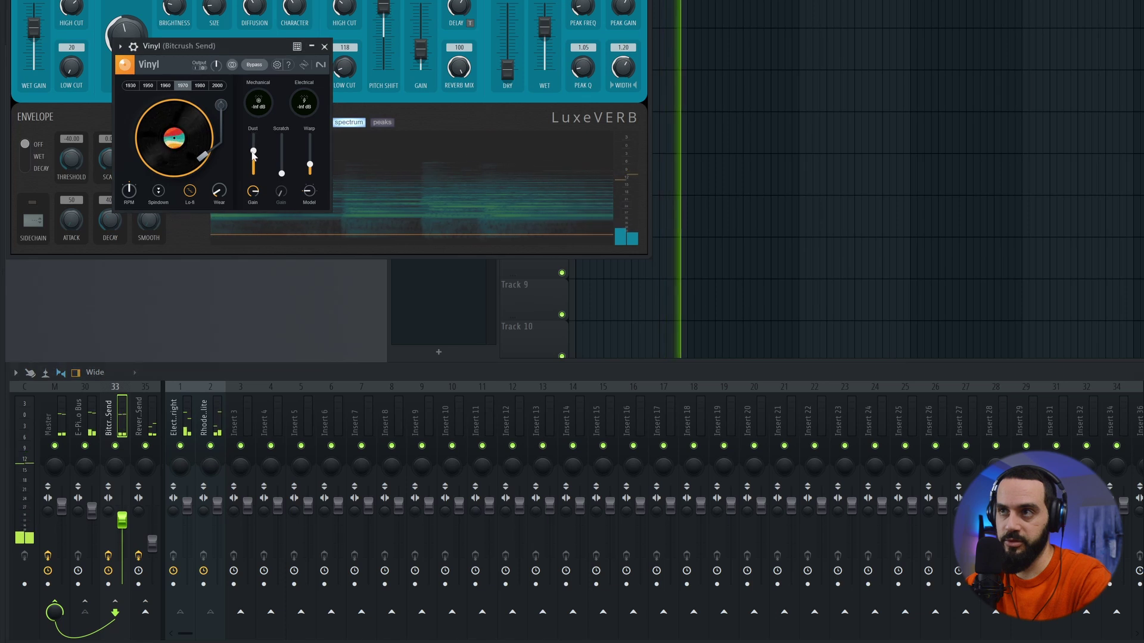
drag(250, 148, 256, 168)
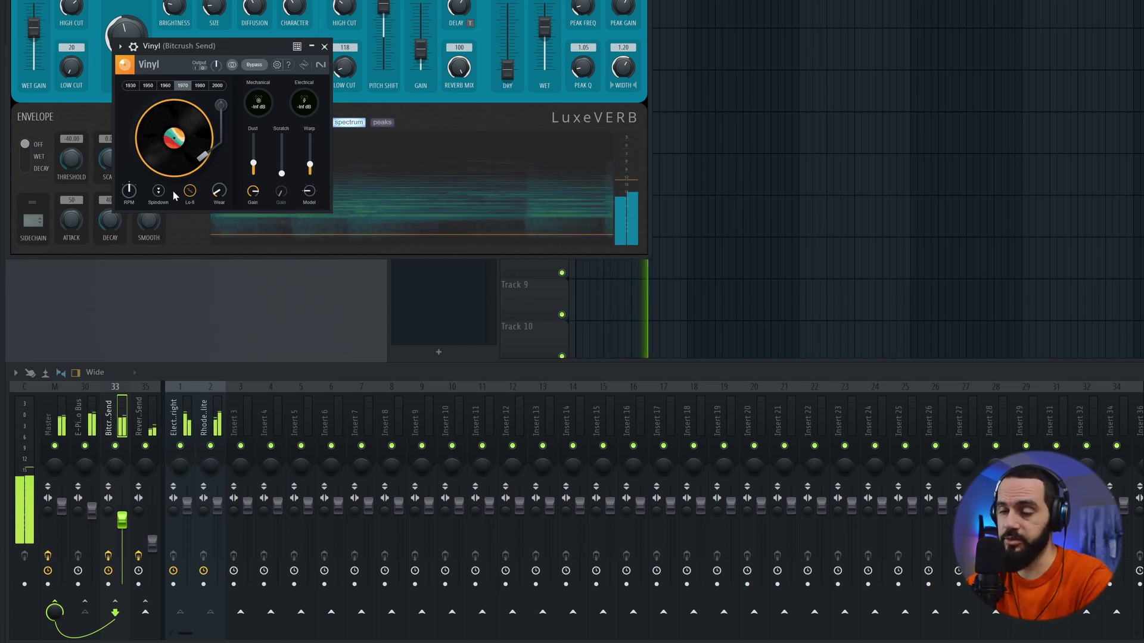
click(92, 435)
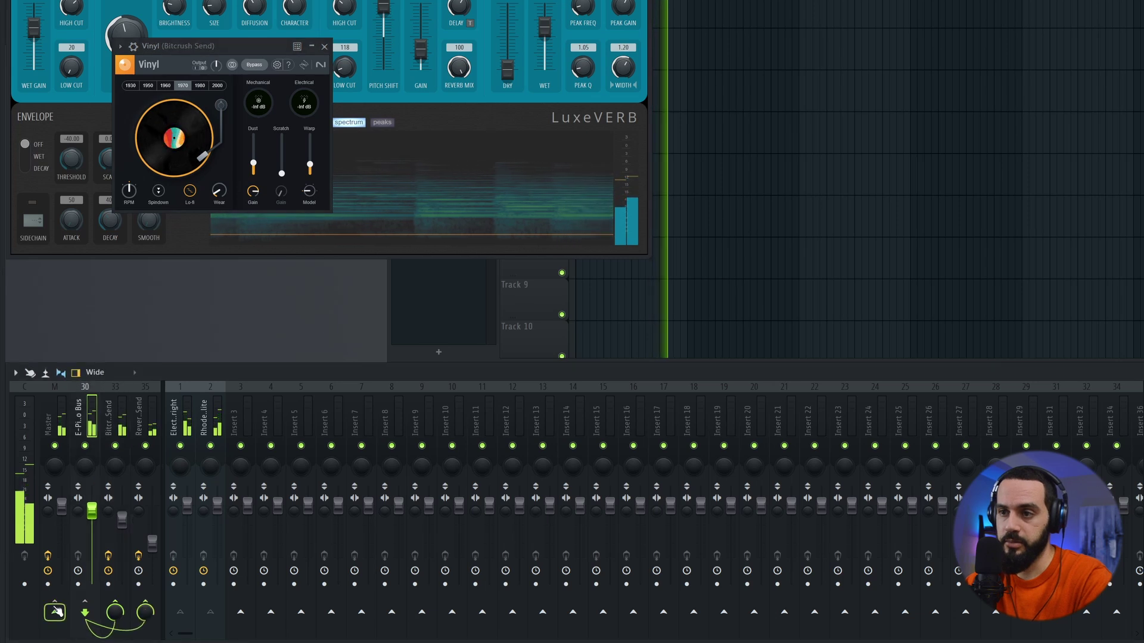
click(55, 612)
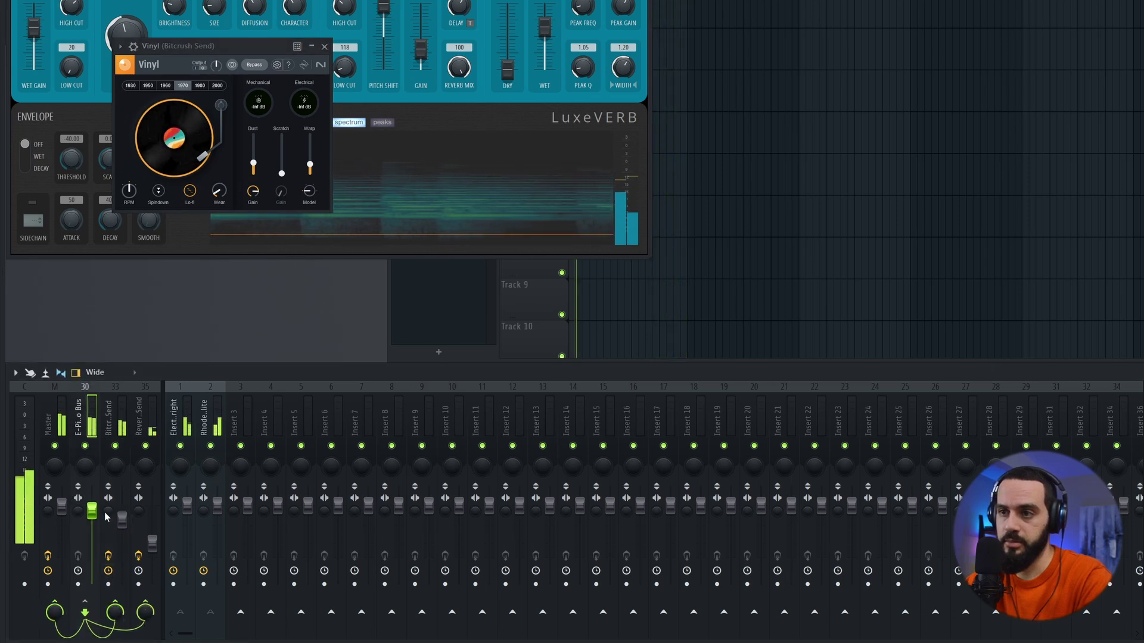
drag(122, 519, 121, 541)
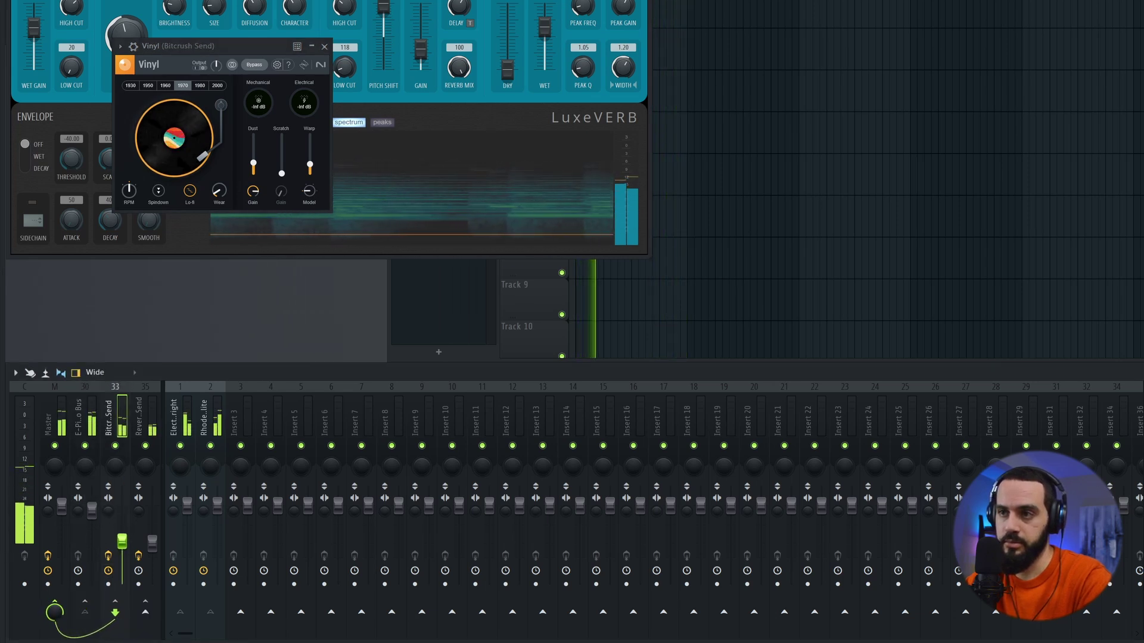
key(space)
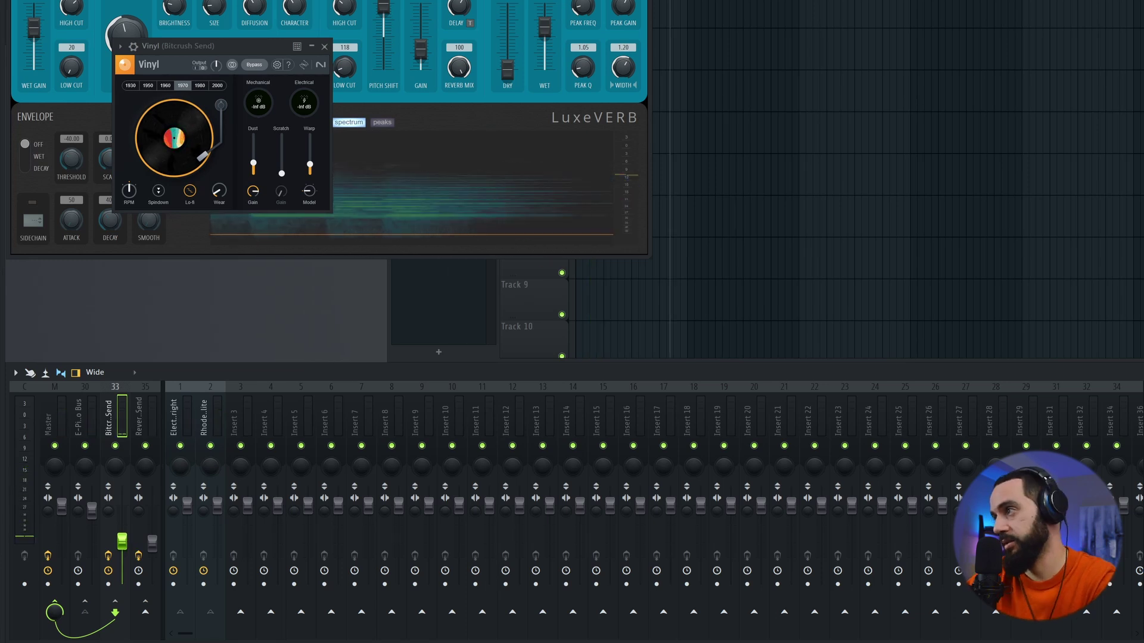
Replace the Vinyl effect with kHs Bitcrush and sweep its frequency down to 6.00 kHz
key(Delete)
key(Return)
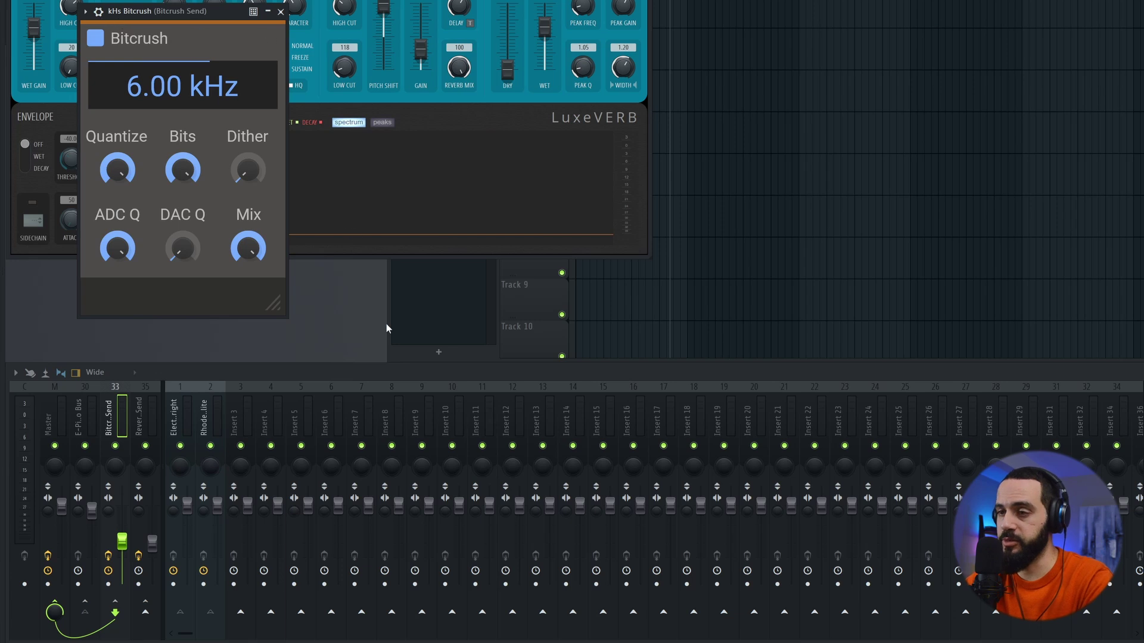
key(space)
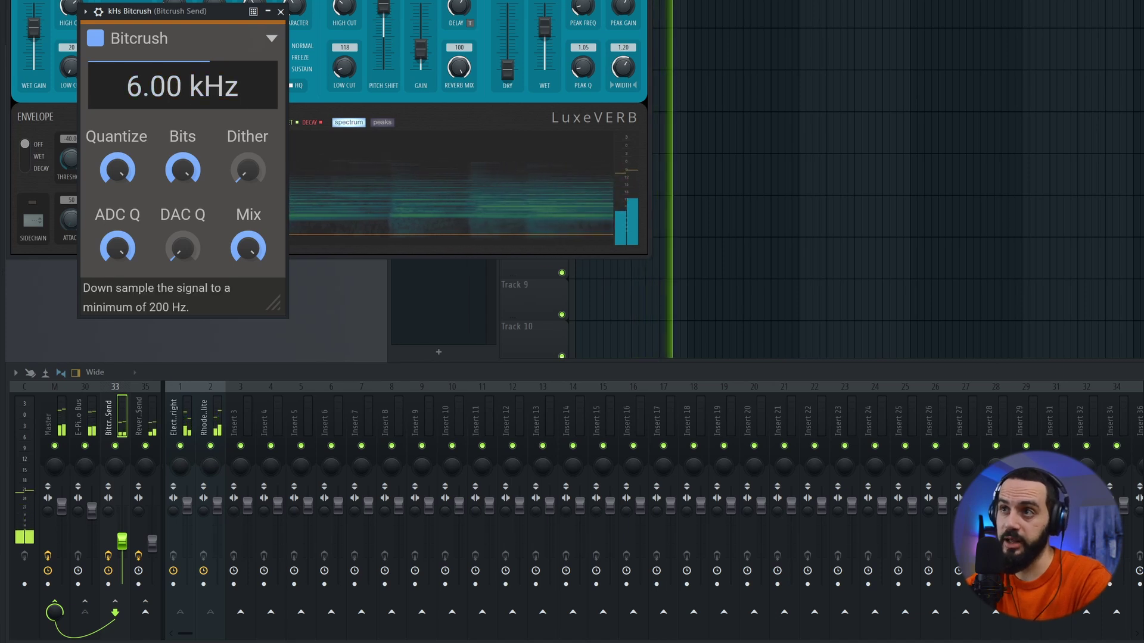
mouse_move(171, 91)
mouse_down()
mouse_move(171, 137)
mouse_move(171, 78)
mouse_up()
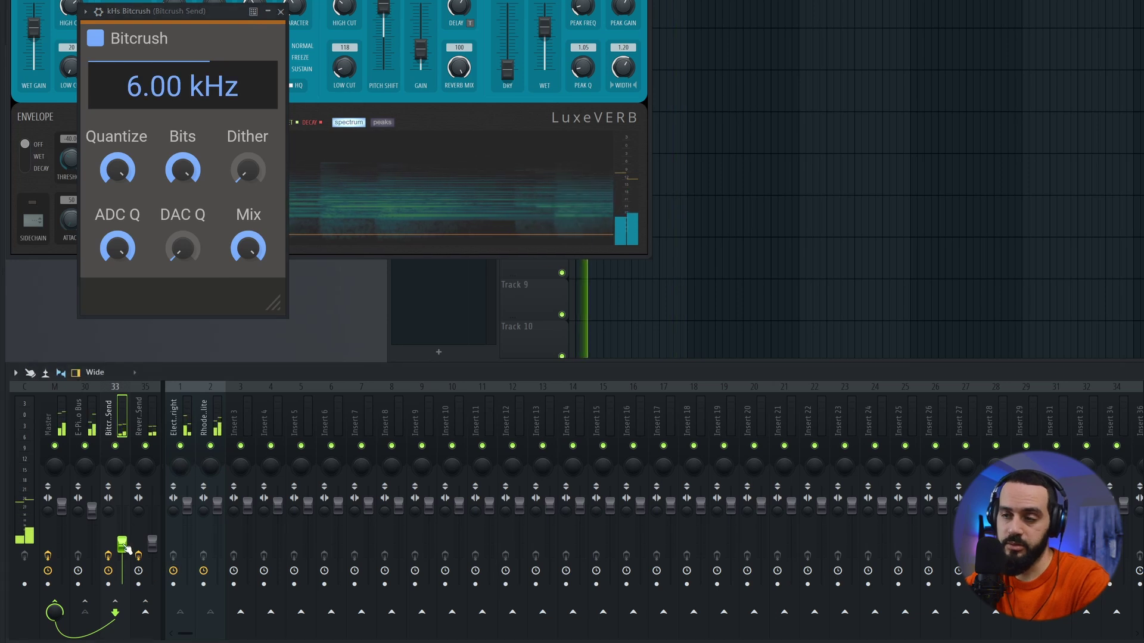
click(145, 417)
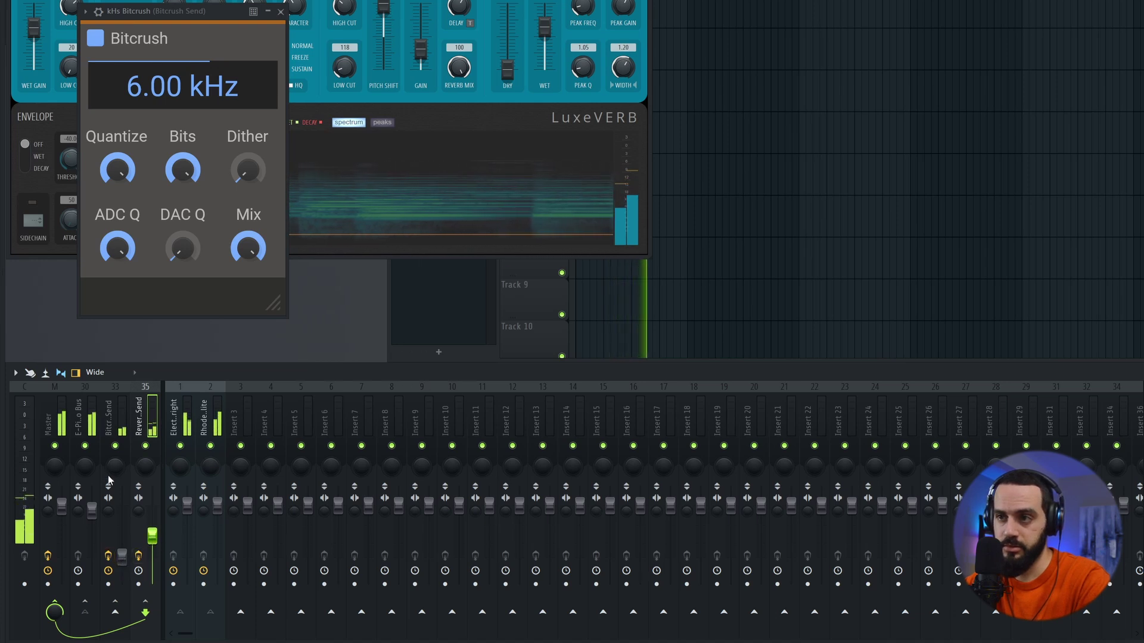
click(115, 417)
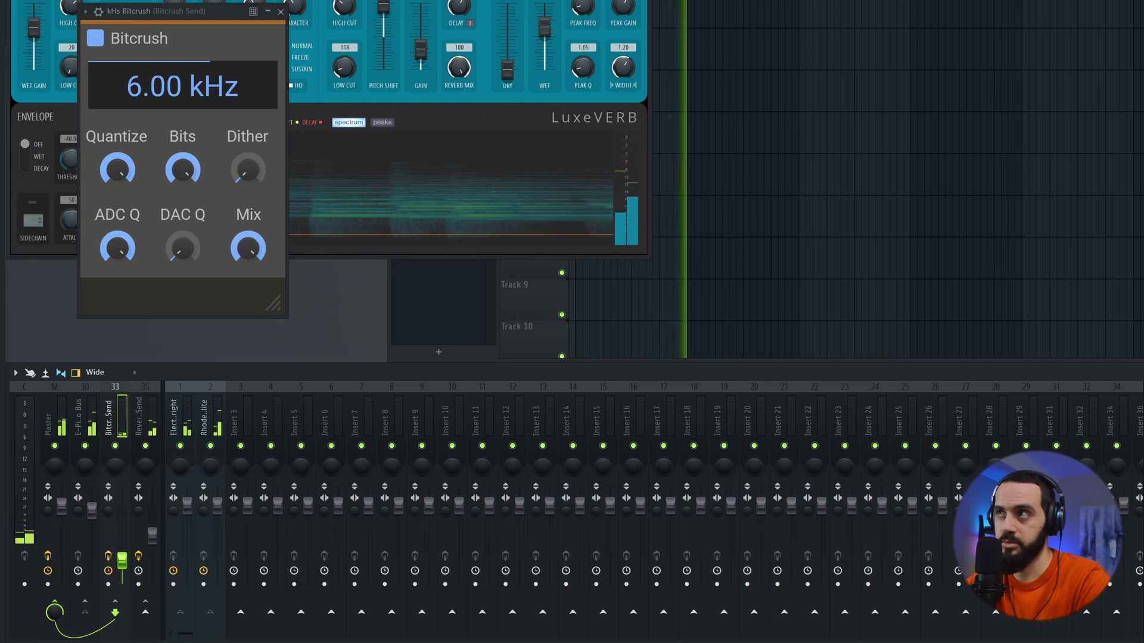
Close LuxeVERB and bring up the Layer pattern's piano roll with an enlarged note grid
click(145, 417)
key(F7)
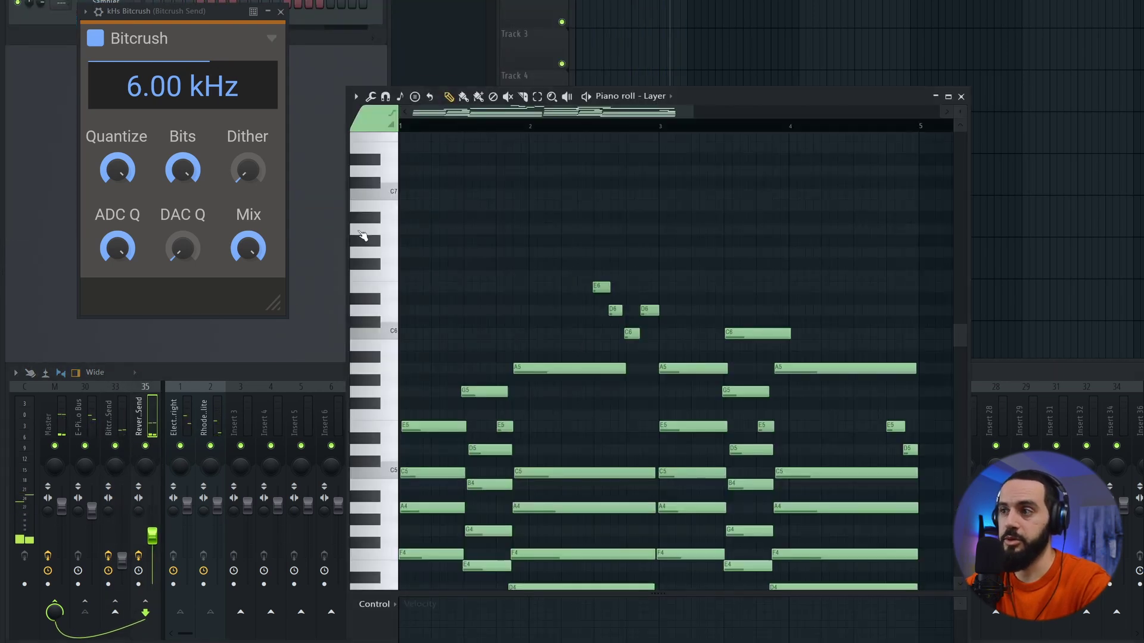
drag(756, 106, 711, 3)
scroll(701, 189, down, 3)
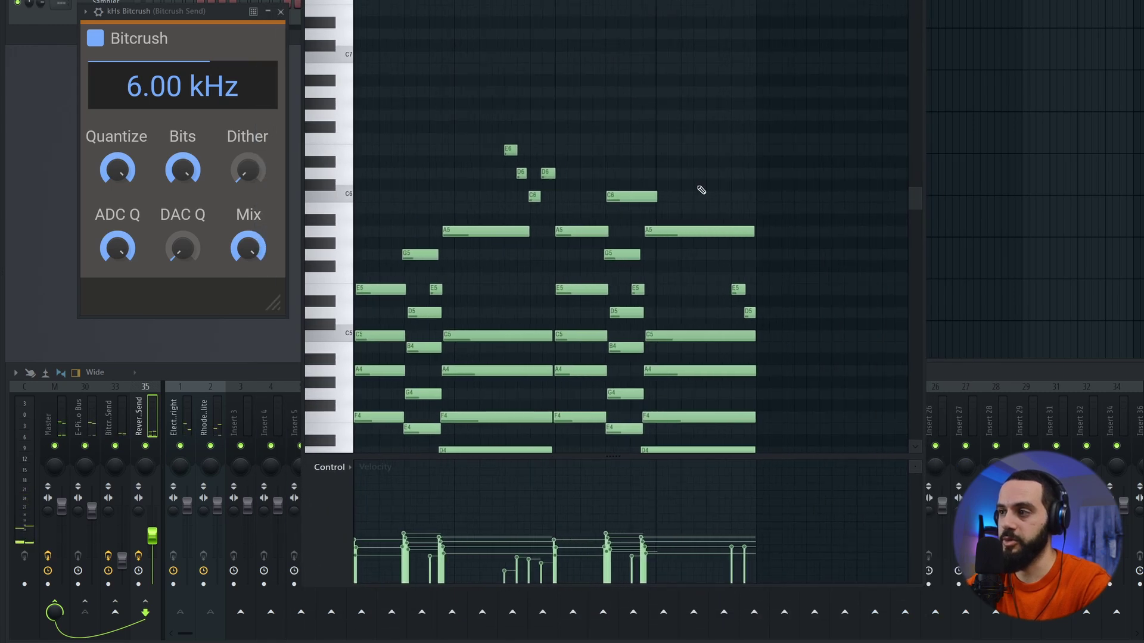
drag(773, 459, 774, 527)
Select all e-piano notes, enlarge the velocity pane, play them back, then close the piano roll
key(ctrl+a)
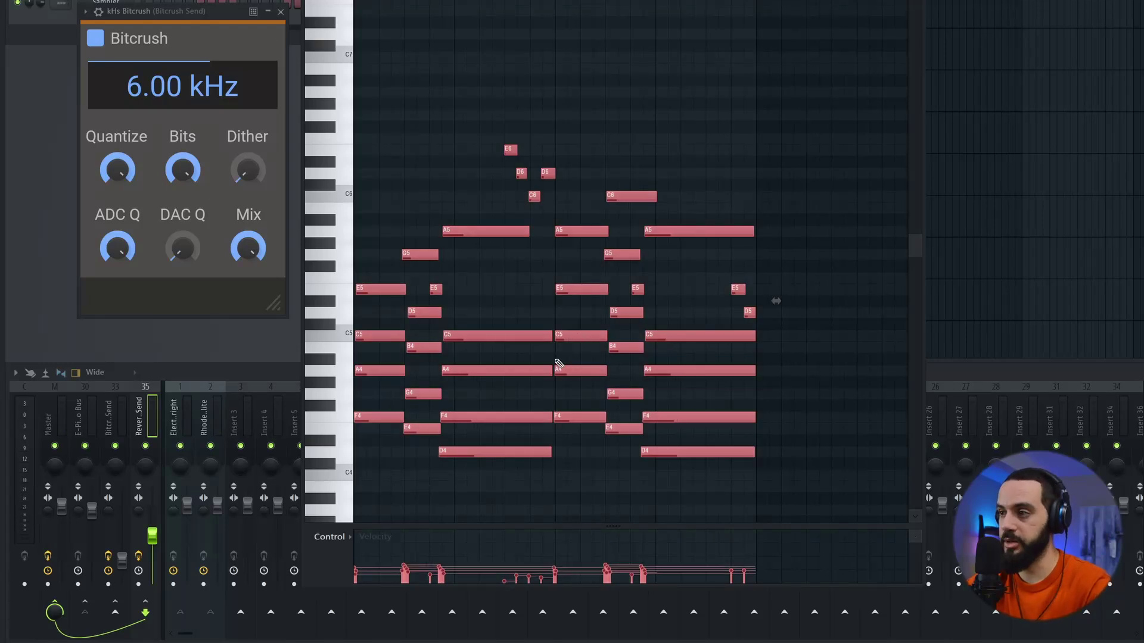
drag(606, 529, 646, 312)
key(space)
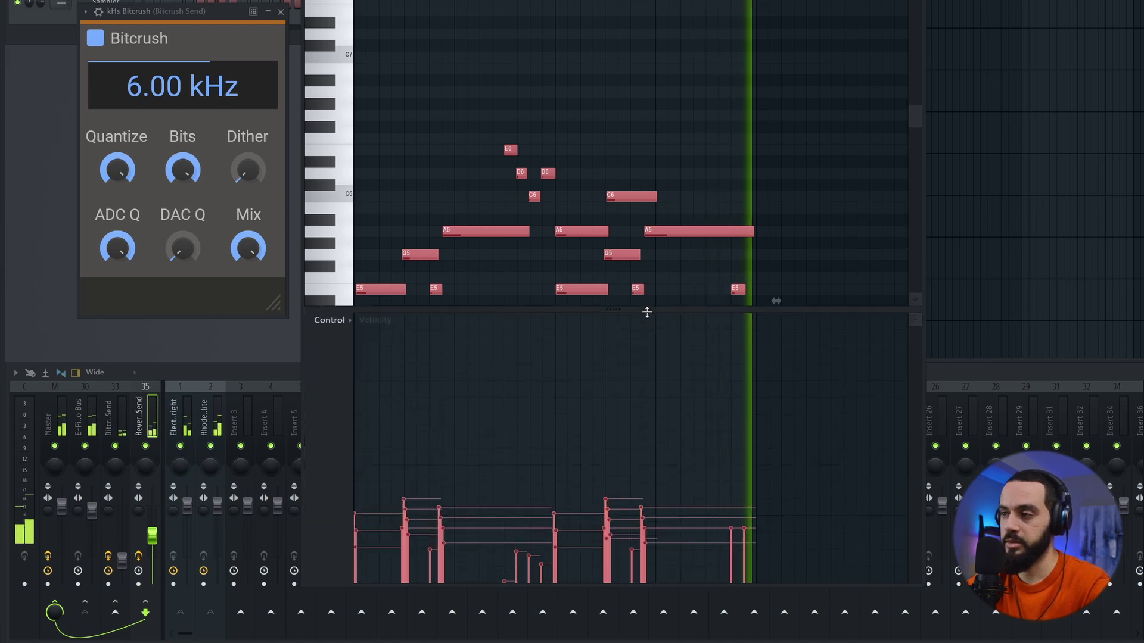
key(F7)
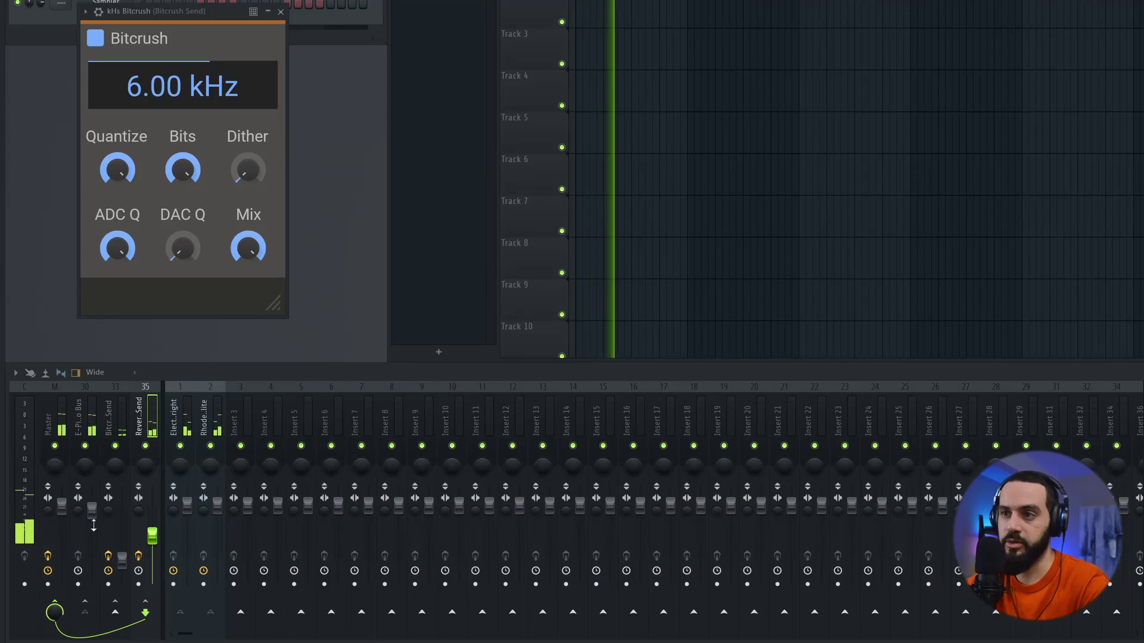
Select the e-piano bus, Reverb Send and Bitcrush Send tracks, stop playback, and close Bitcrush
click(91, 507)
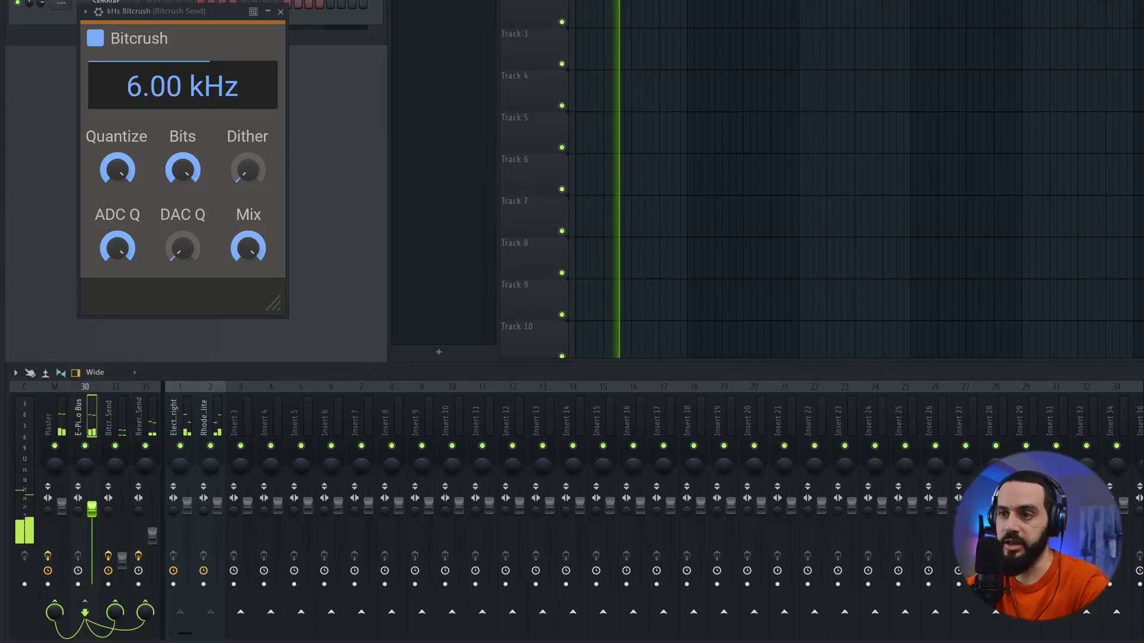
click(132, 567)
click(122, 567)
key(space)
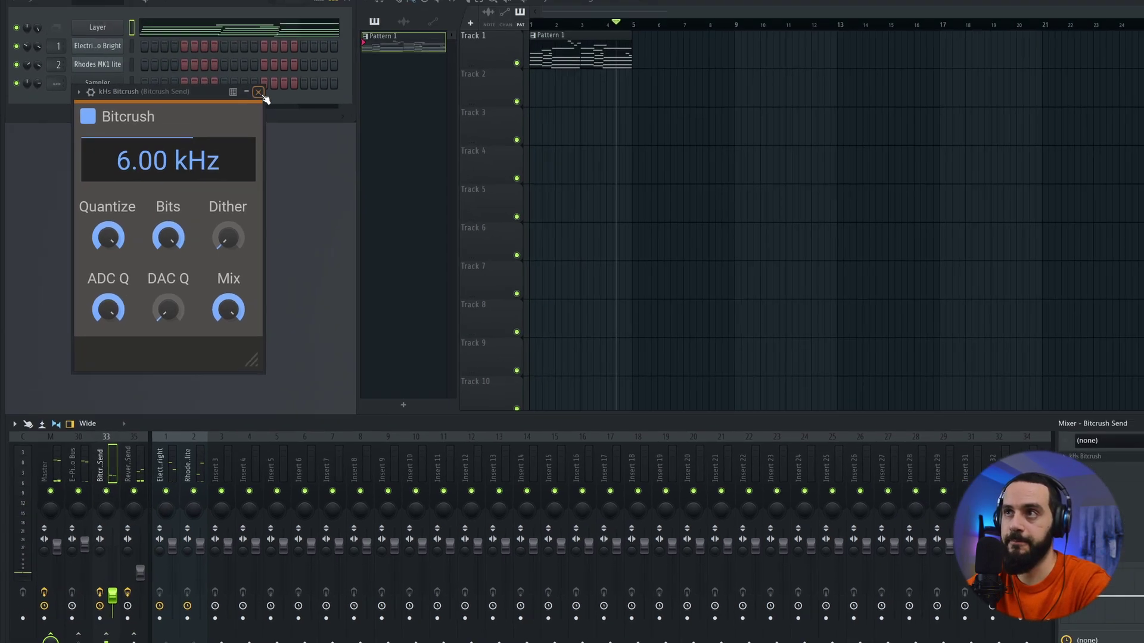
click(281, 11)
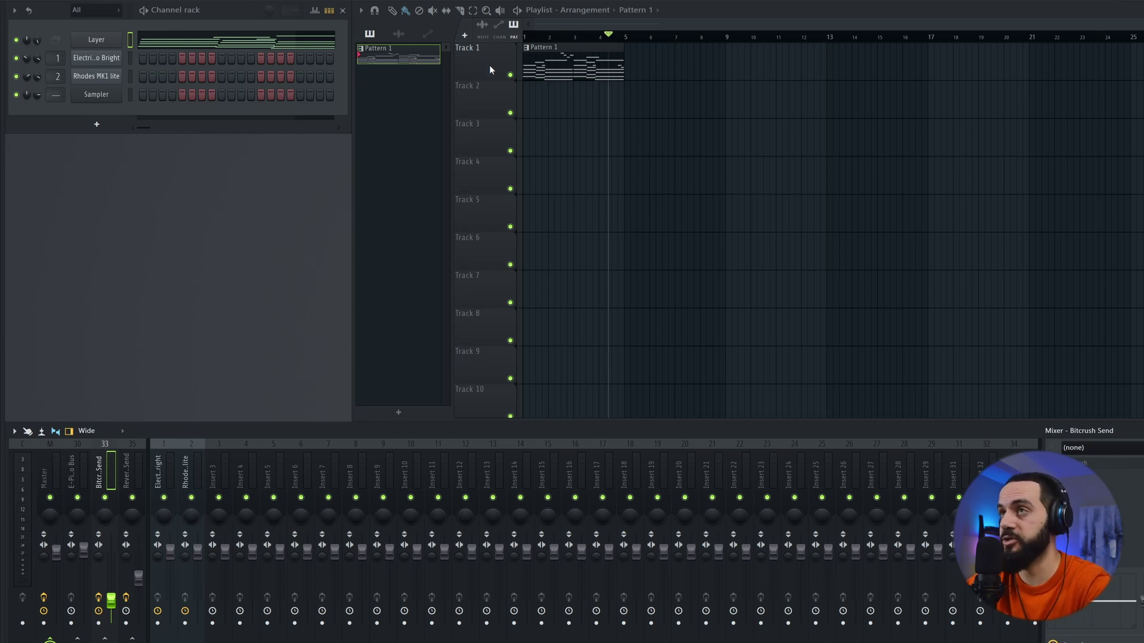
Clone Pattern 1 into a new Pattern 2 and open it in the piano roll
right_click(419, 60)
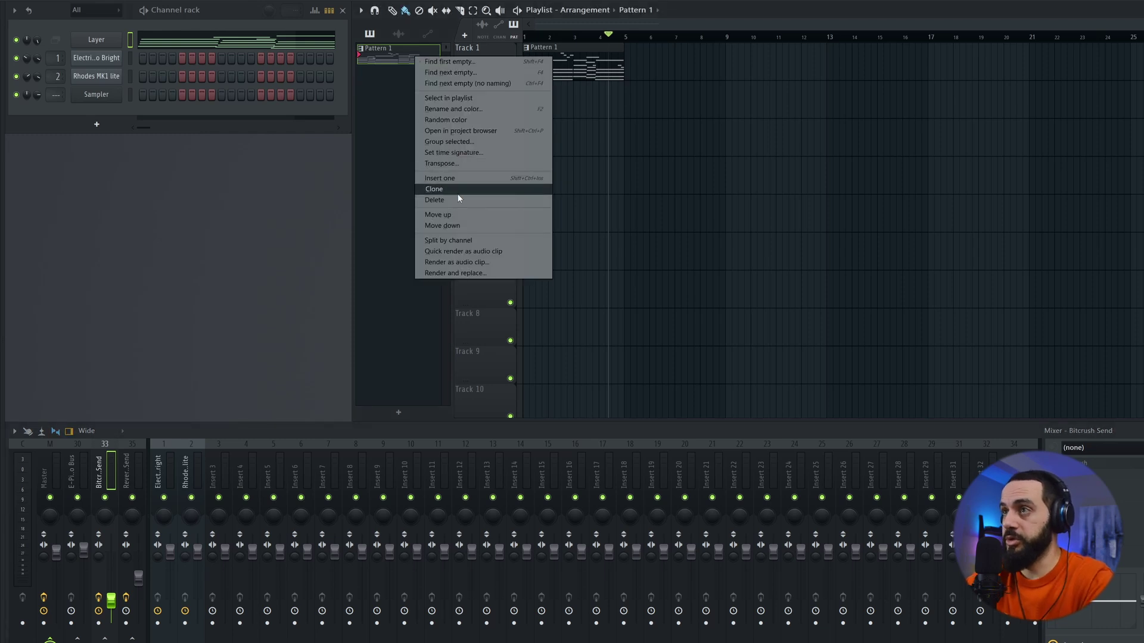
click(460, 195)
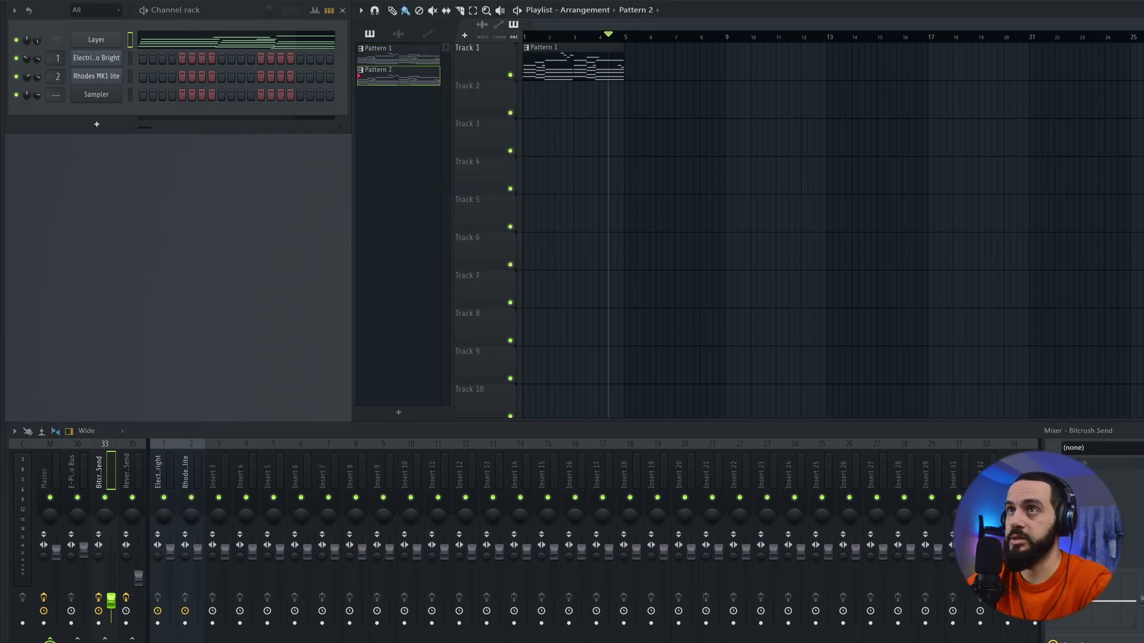
click(286, 47)
Delete every note in Pattern 2 except the final chord
scroll(674, 243, down, 3)
scroll(670, 236, up, 2)
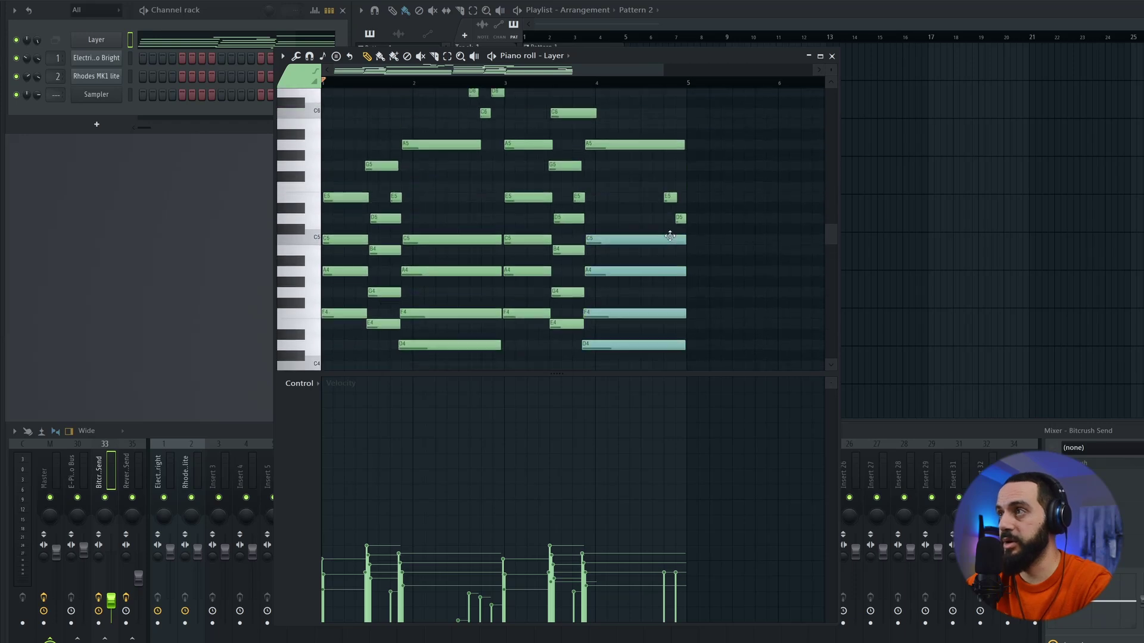
drag(706, 228, 667, 175)
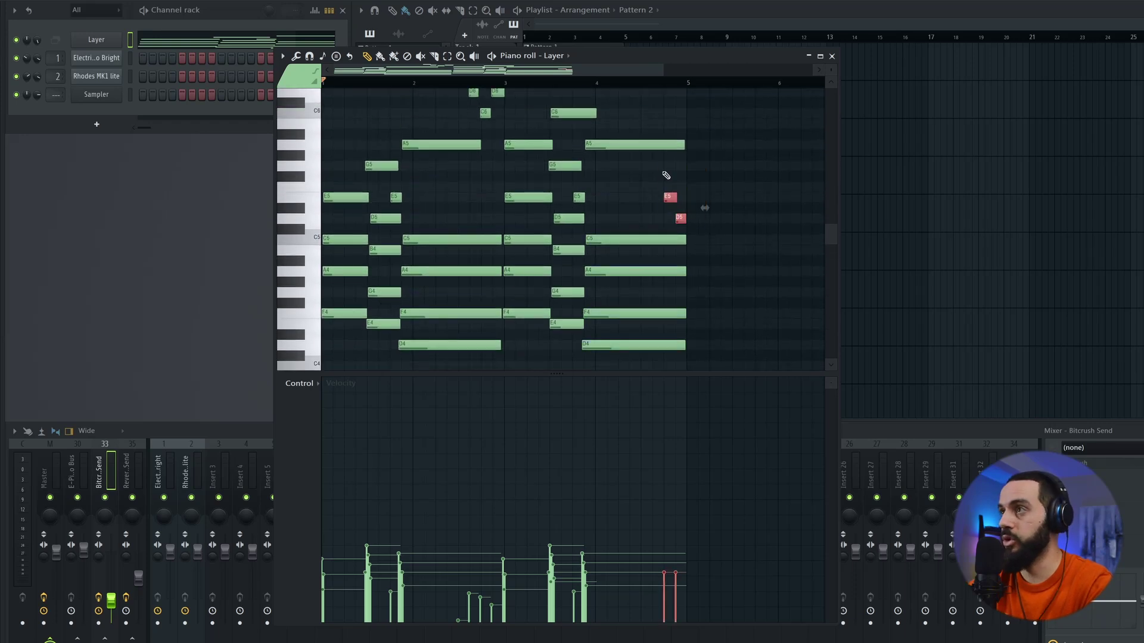
scroll(665, 174, down, 2)
scroll(665, 174, up, 2)
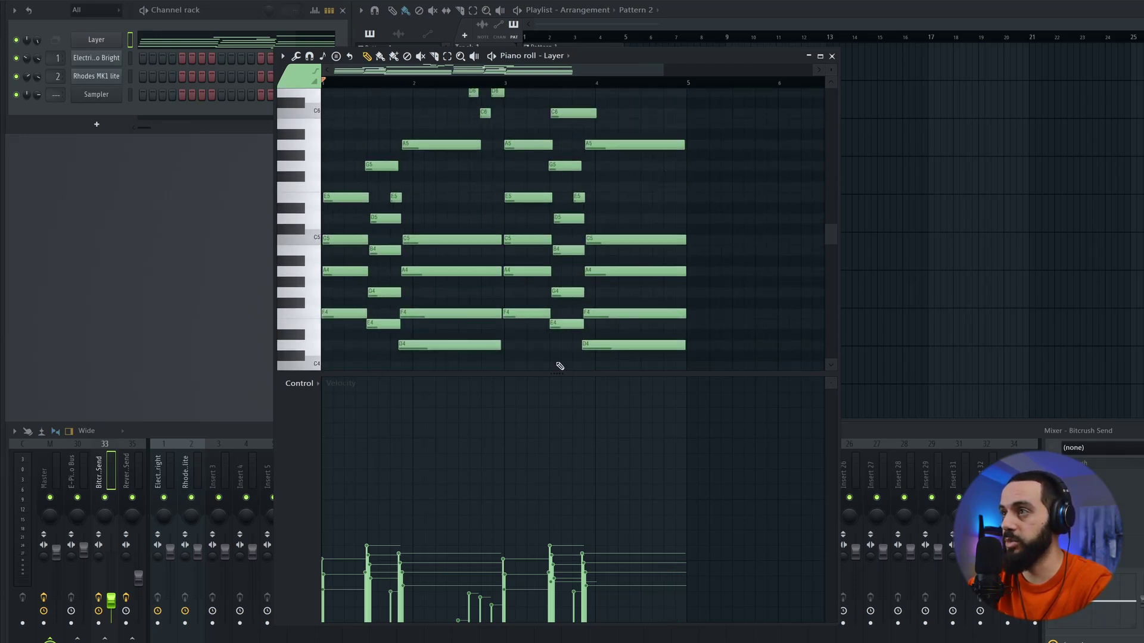
drag(574, 357, 268, 116)
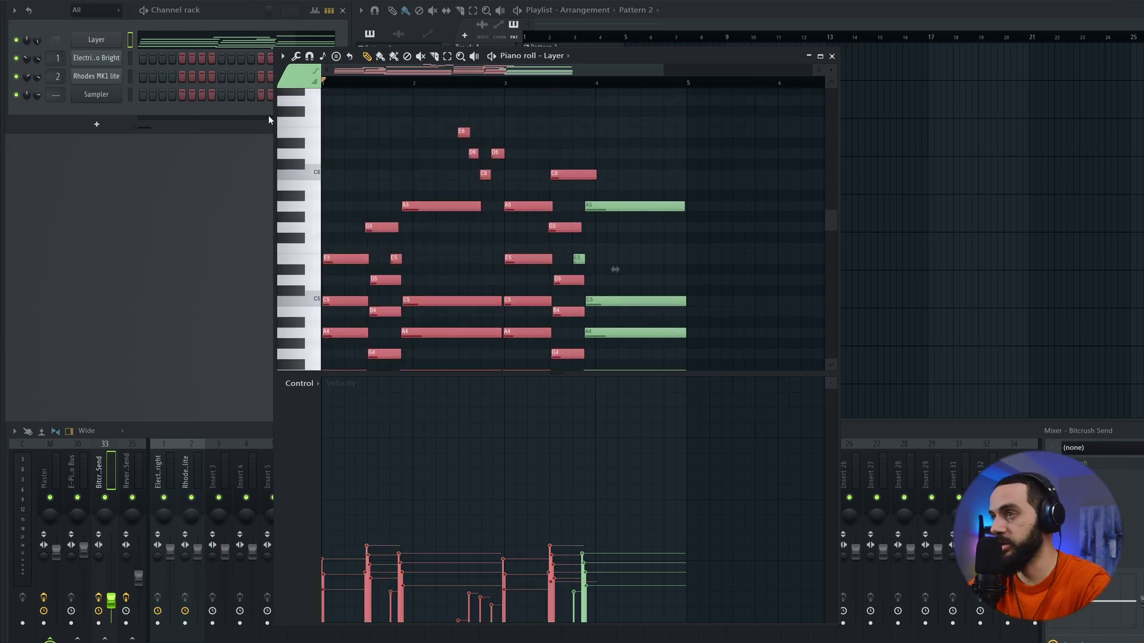
key(Delete)
Move the final chord to bar 1 at its original pitches and shorten it to one bar
key(ctrl+v)
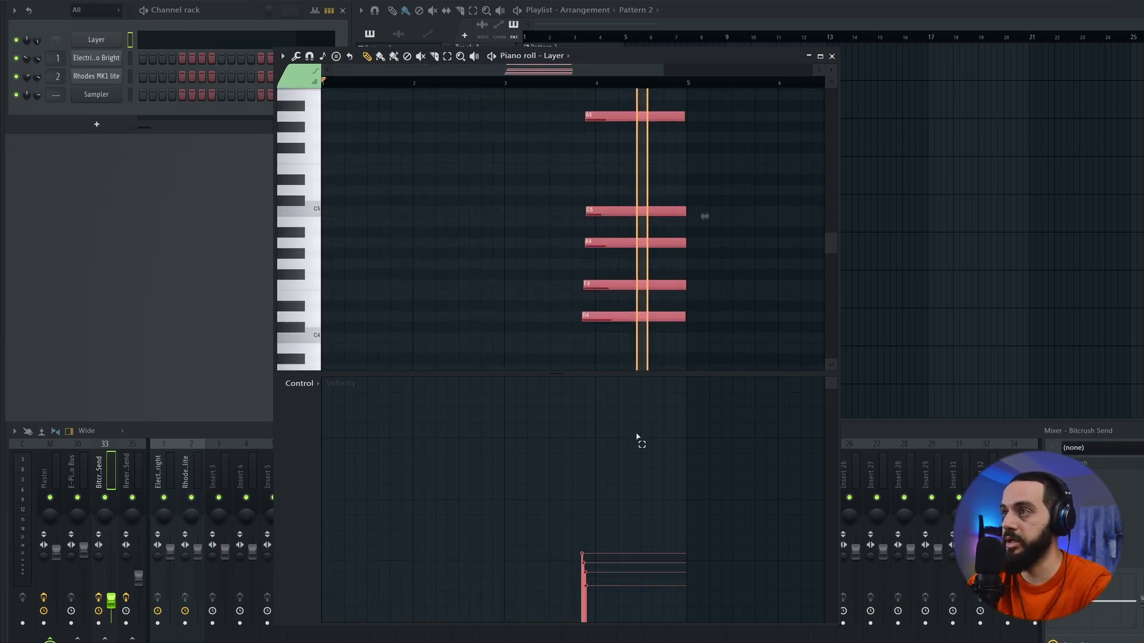
drag(607, 281, 253, 276)
key(ctrl+z)
drag(600, 276, 340, 276)
drag(424, 279, 413, 279)
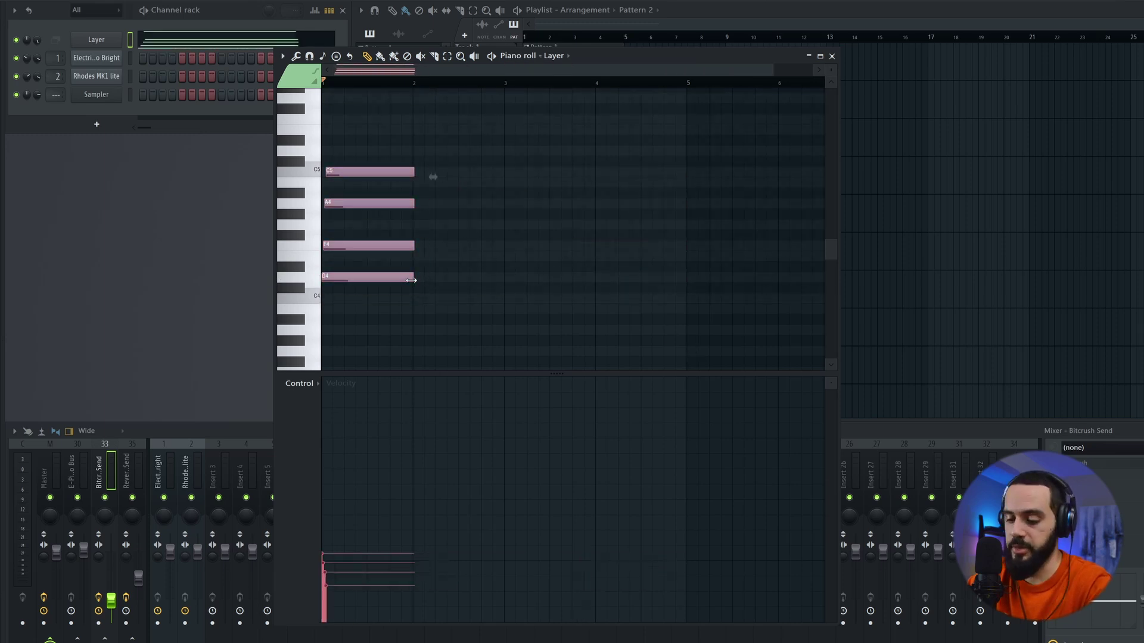
click(443, 313)
scroll(443, 313, up, 3)
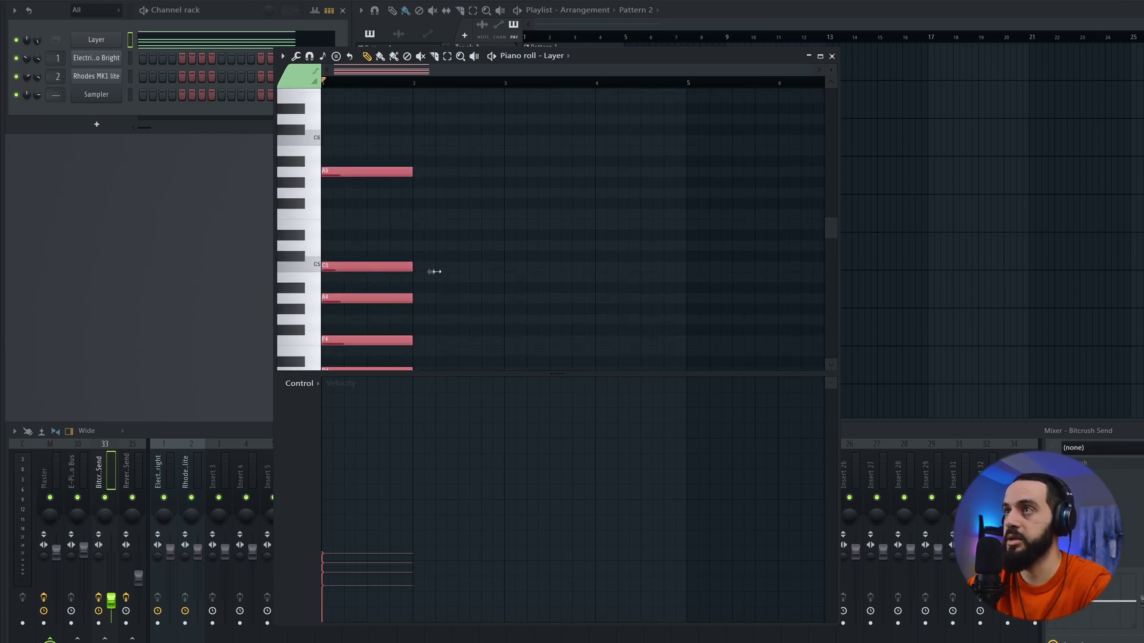
click(831, 55)
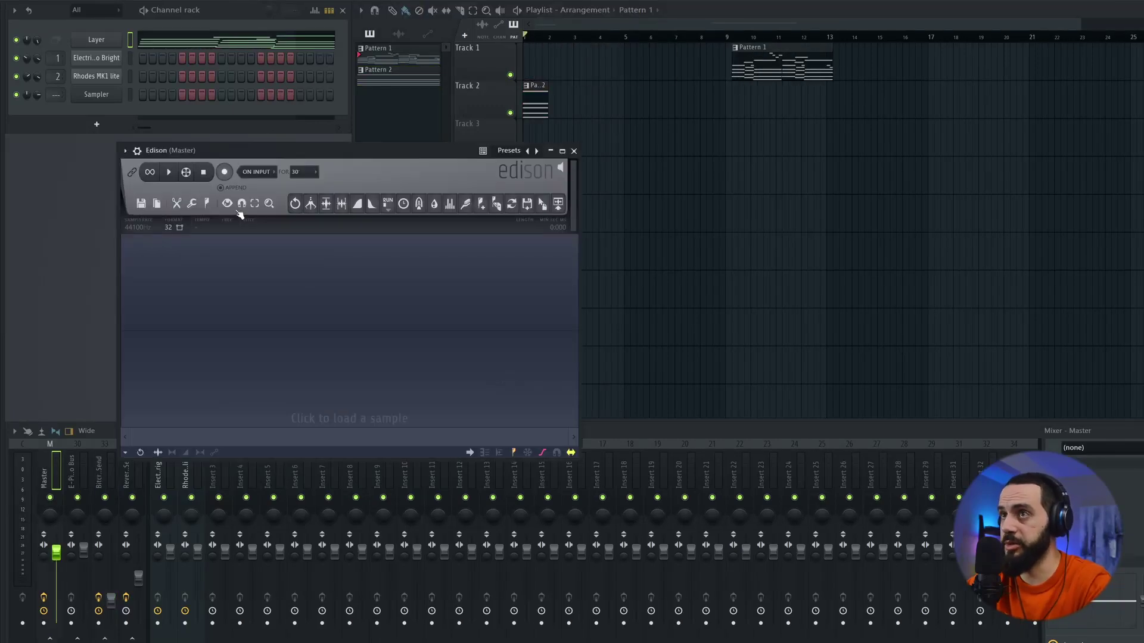
Record the chord in Edison on the Master with Reverb Send raised and Bitcrush Send muted
click(223, 173)
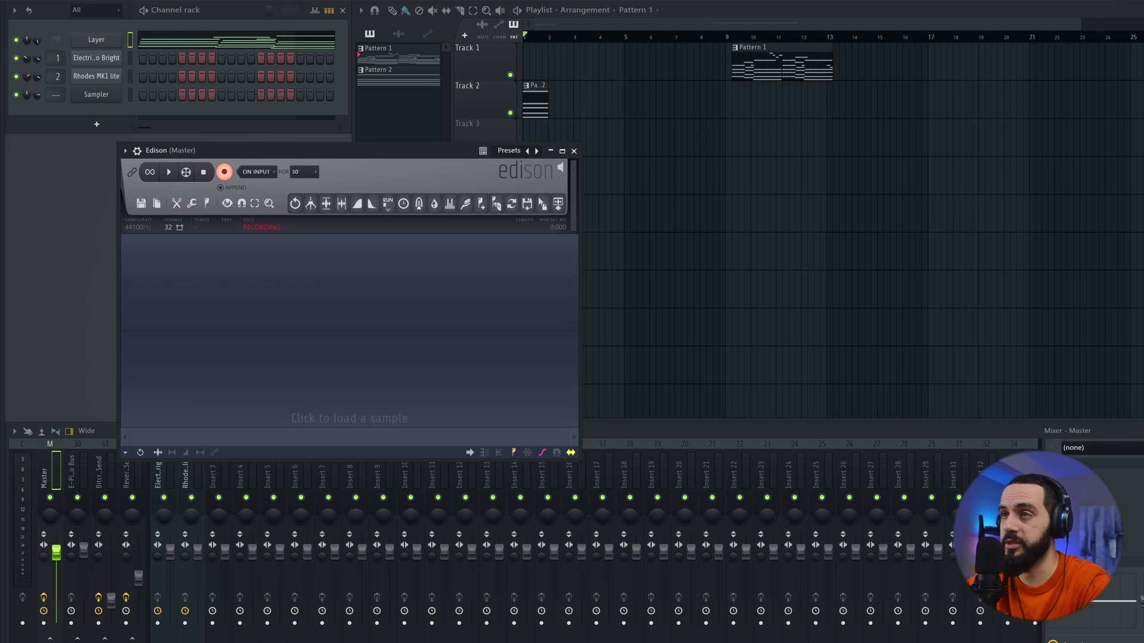
drag(140, 579, 139, 544)
click(106, 498)
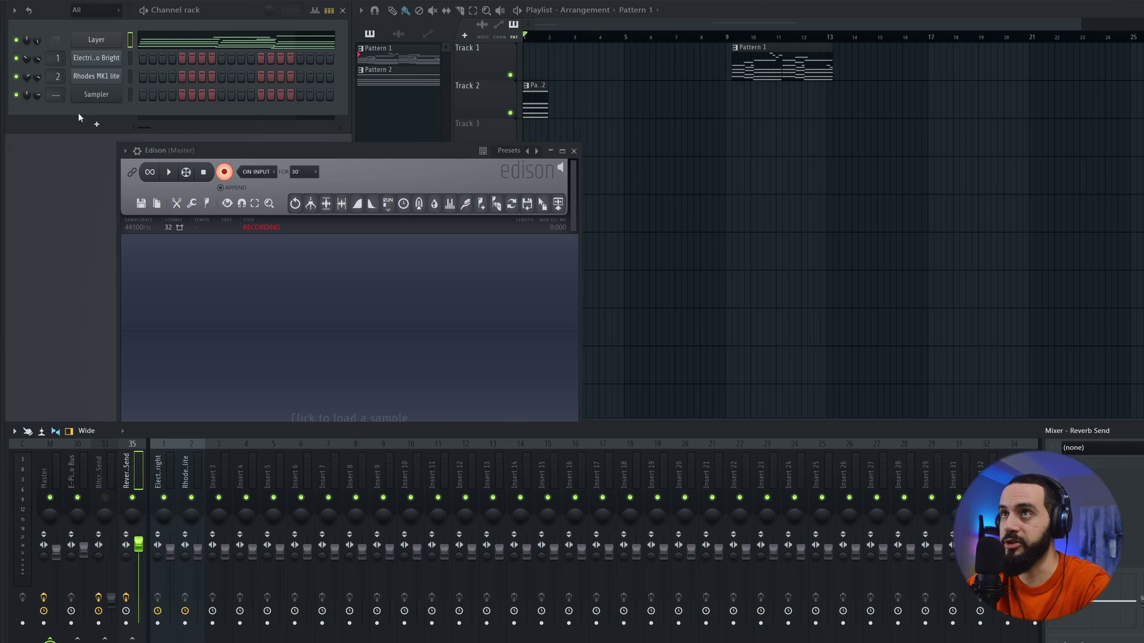
key(space)
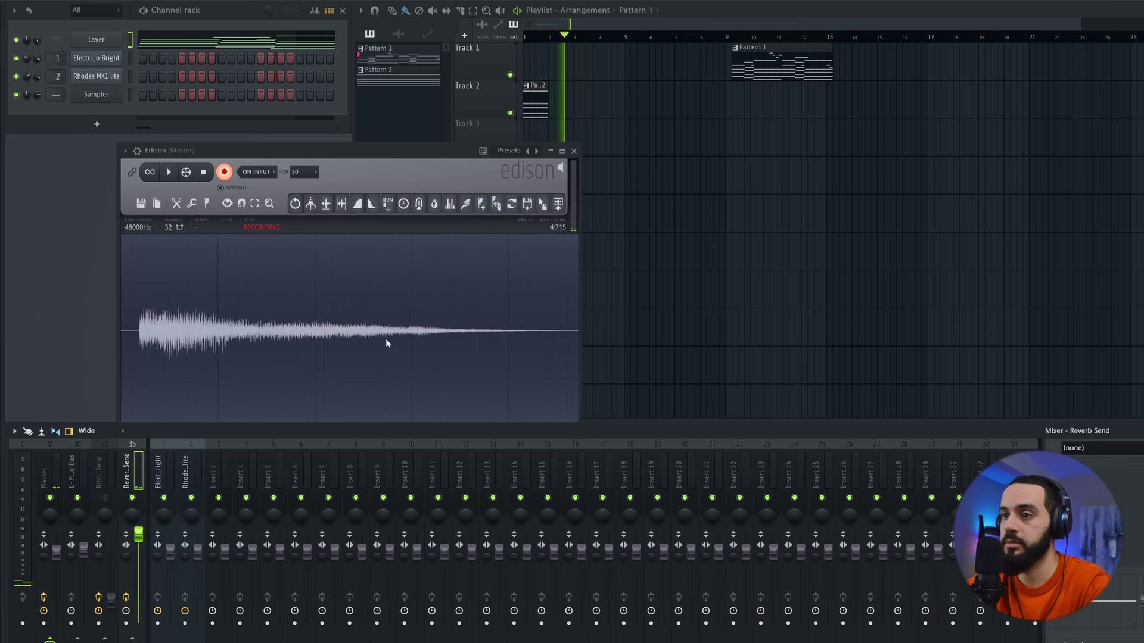
key(space)
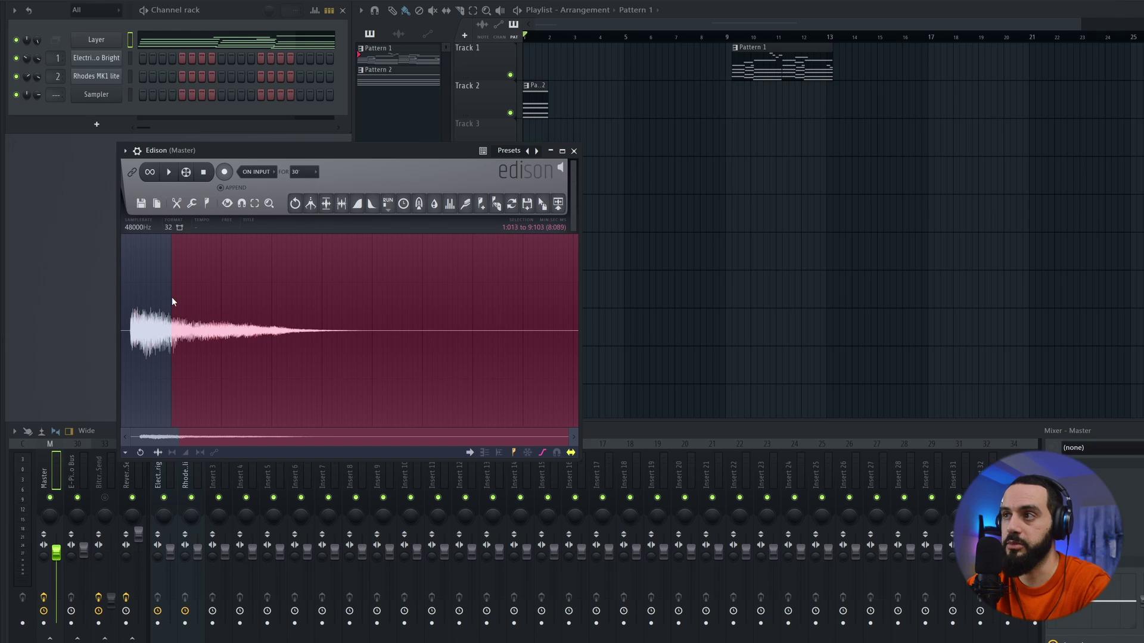
Select only the reverb tail and drop it into the playlist as an audio clip
drag(370, 331, 201, 338)
click(363, 330)
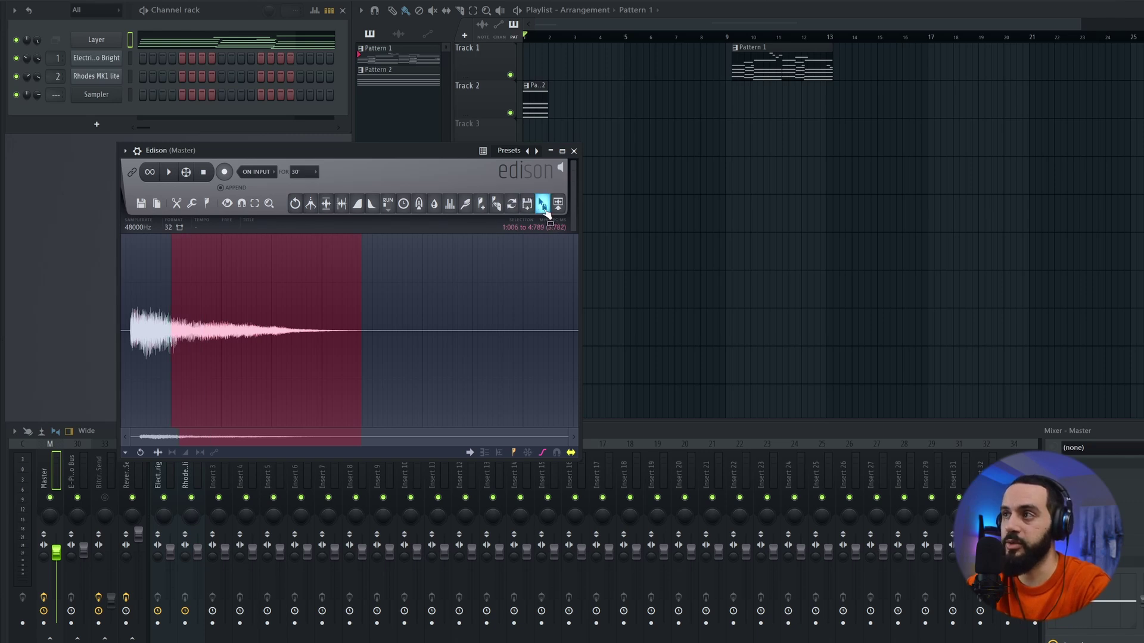
drag(545, 211, 548, 151)
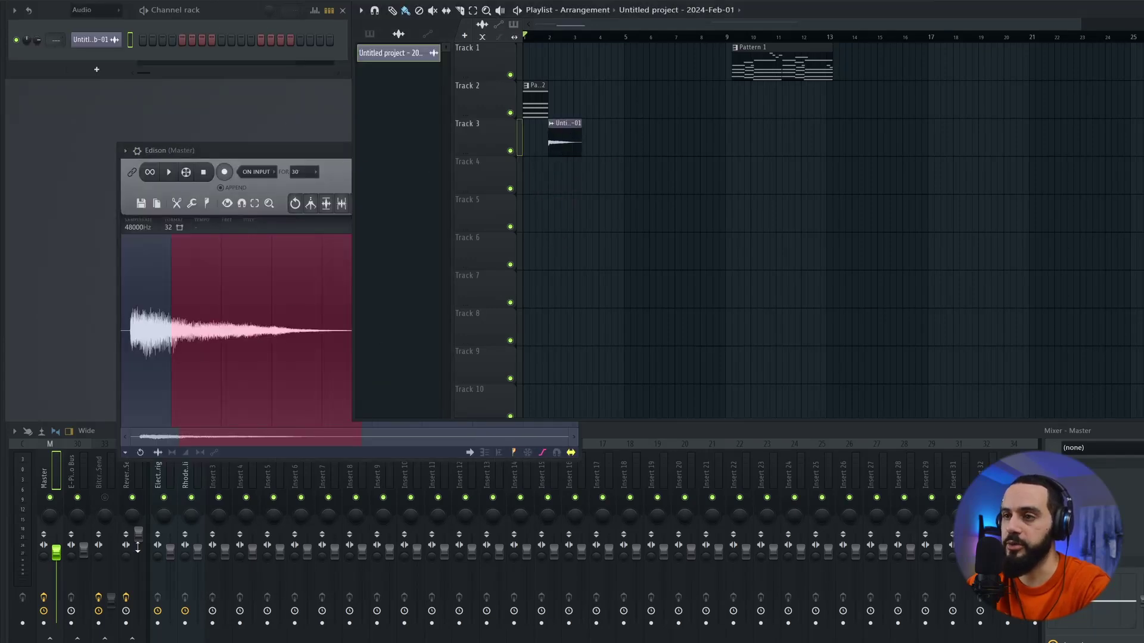
Lower the Reverb Send again, close Edison, and set the recorded clip to Reverse
drag(139, 534, 139, 587)
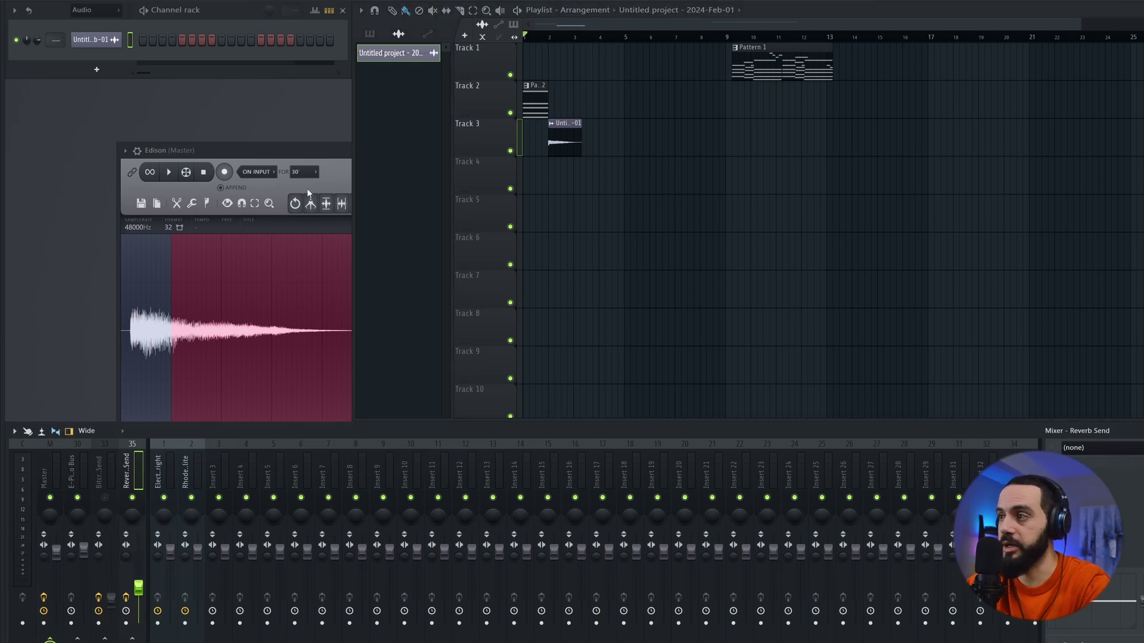
click(560, 122)
double_click(565, 124)
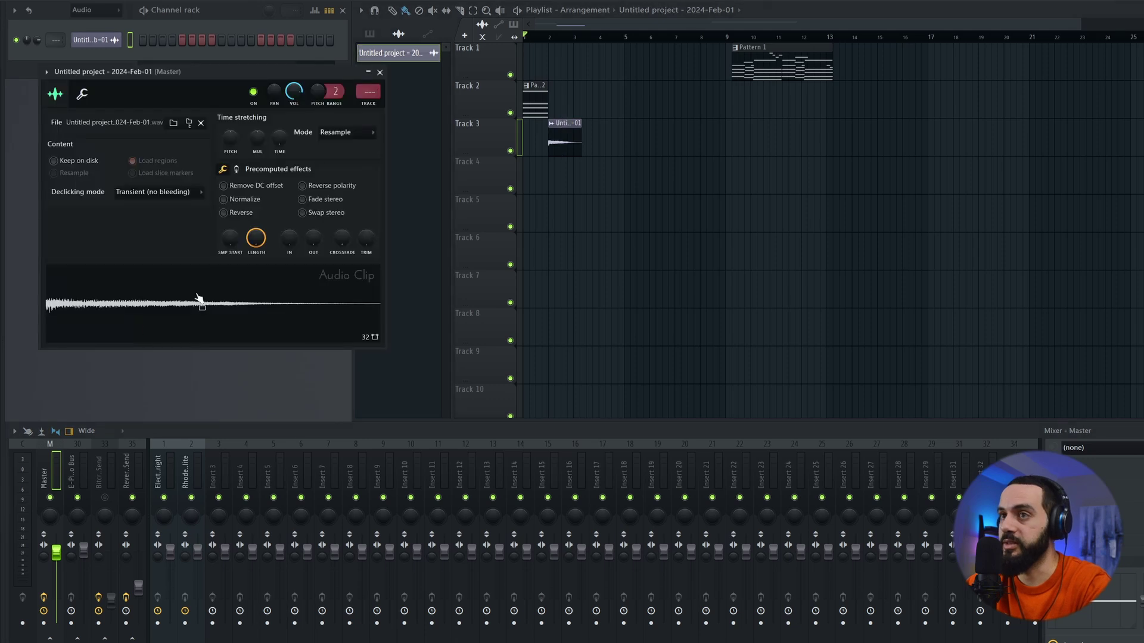
click(211, 311)
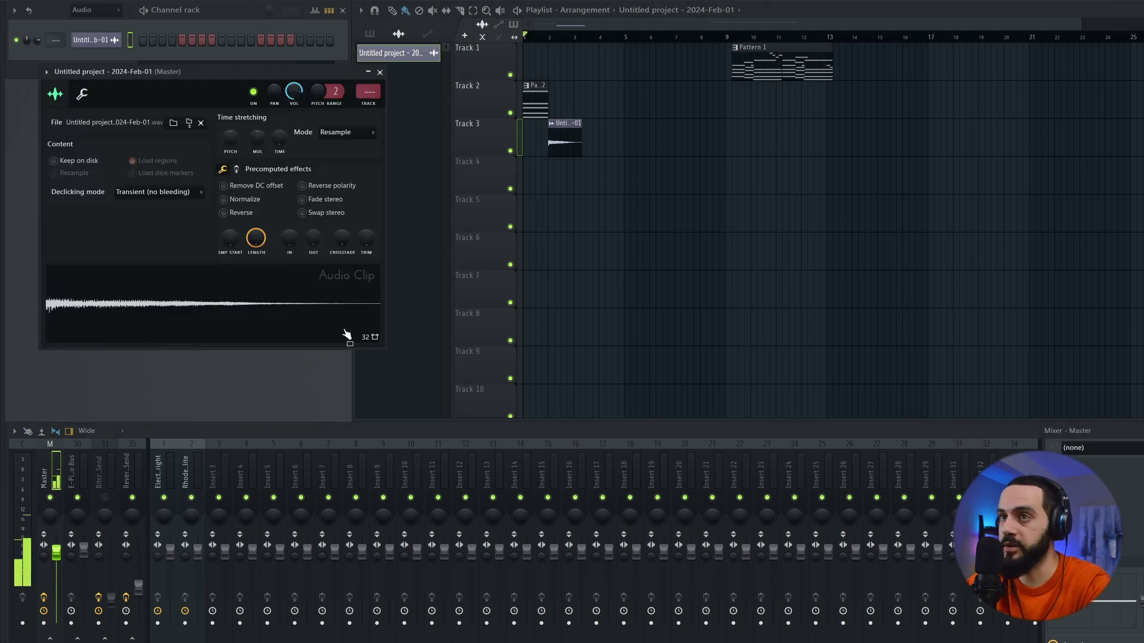
click(255, 218)
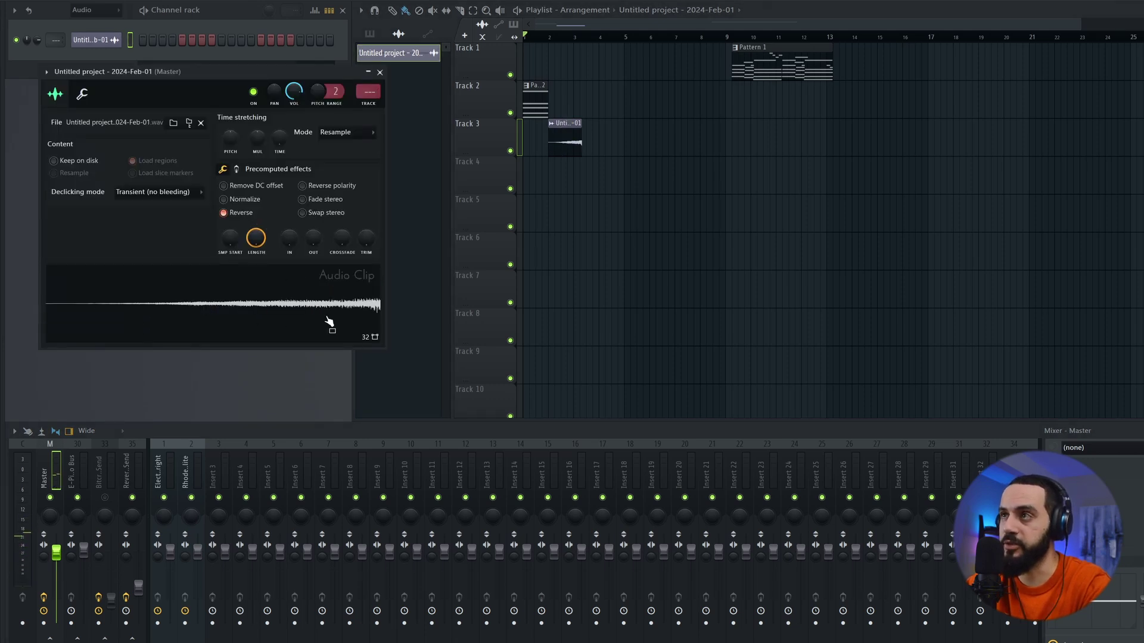
click(380, 72)
Delete the Pattern 2 clip, shift Pattern 1 toward bar 1, and move the reversed clip to Track 2
right_click(535, 98)
drag(774, 49, 537, 48)
drag(562, 123, 814, 87)
scroll(623, 119, up, 5)
scroll(582, 88, down, 2)
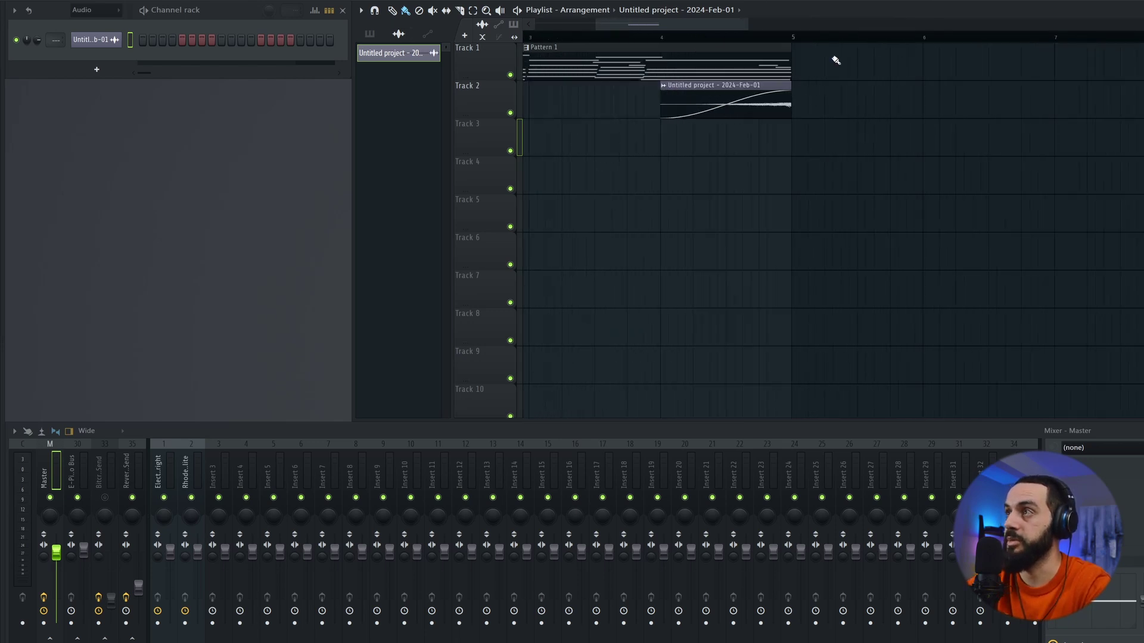
Play the arrangement from just before the reversed swell to check it, then stop
click(595, 36)
key(space)
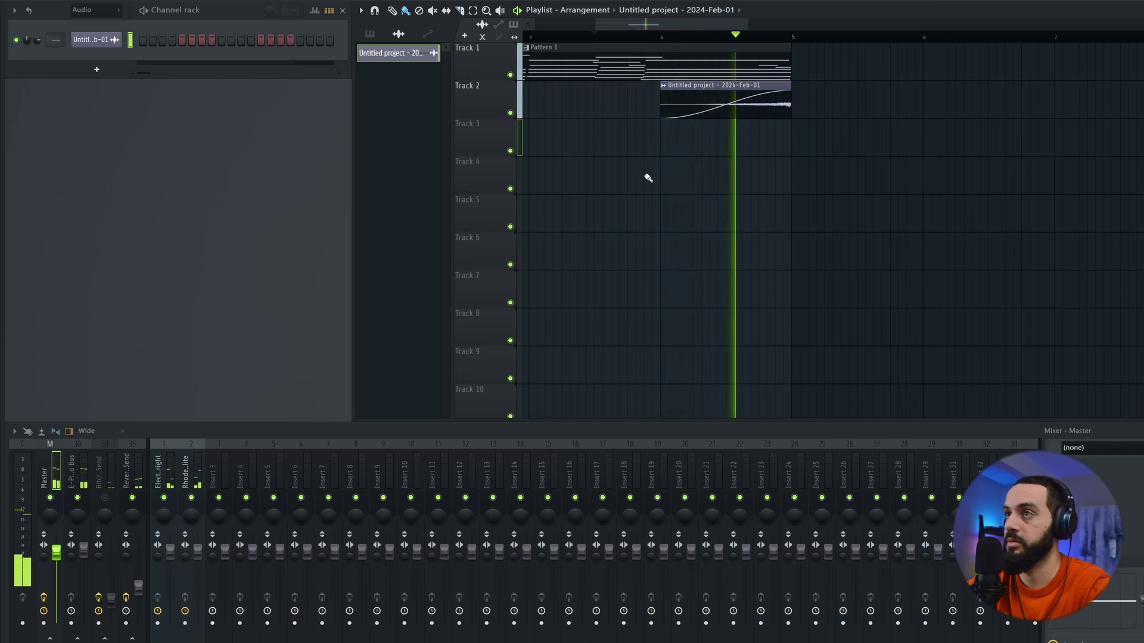
scroll(652, 242, down, 4)
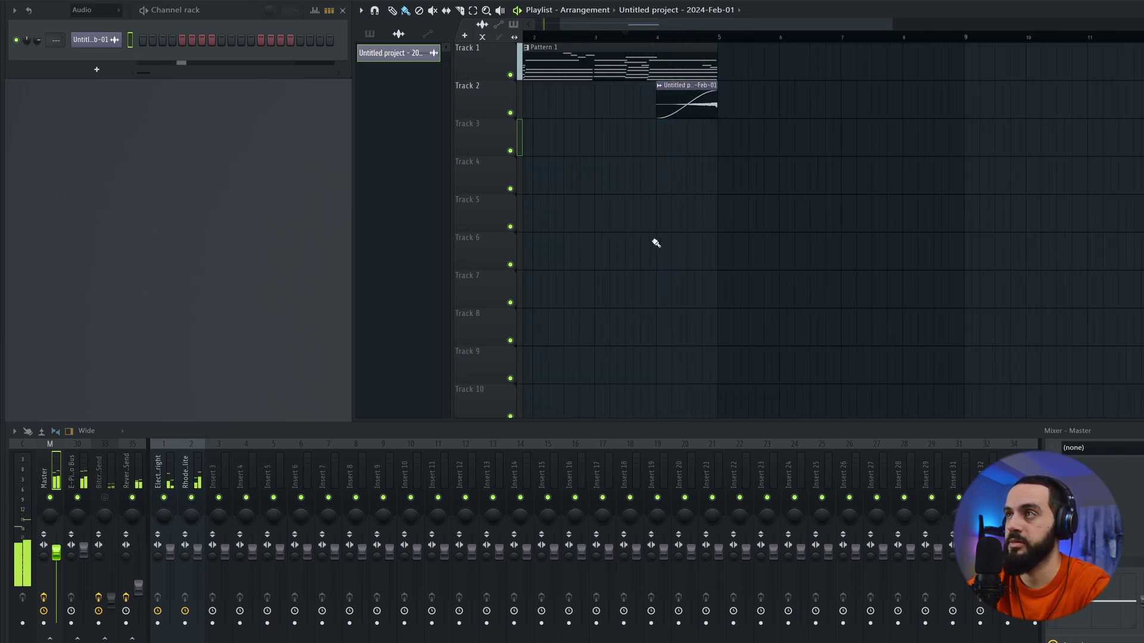
key(space)
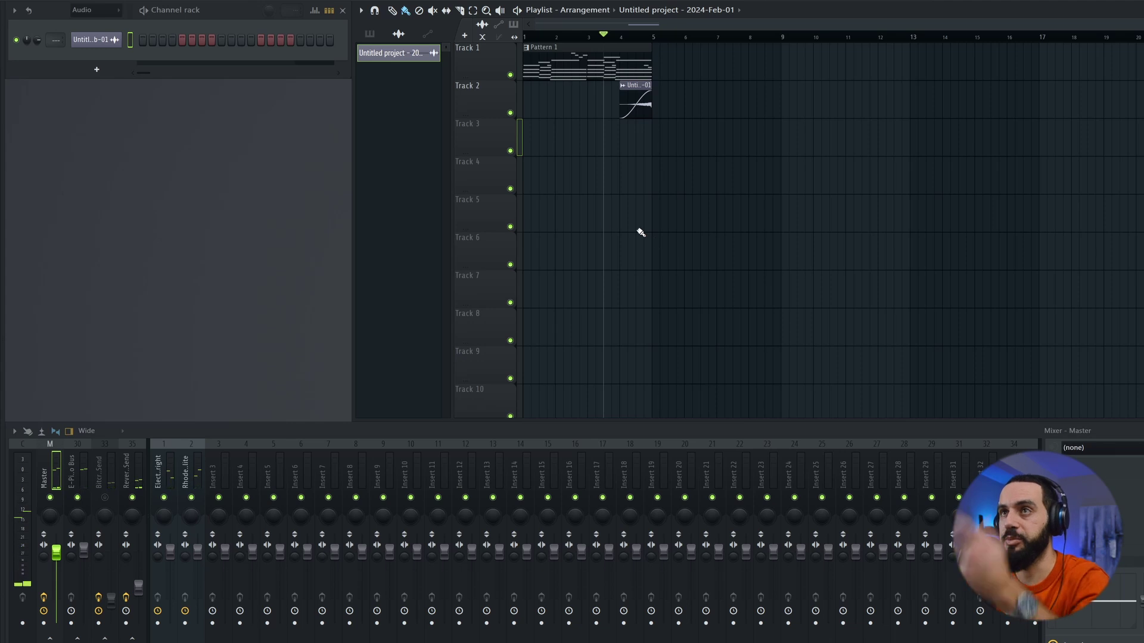